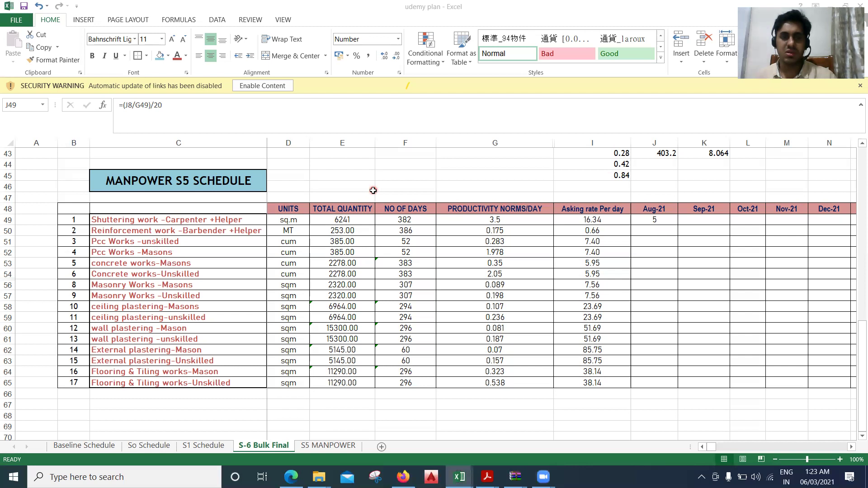
Compare the total quantities in the manpower S5 schedule with those in the bulk material quantity table.
scroll(374, 190, "up", 13)
scroll(374, 190, "up", 1)
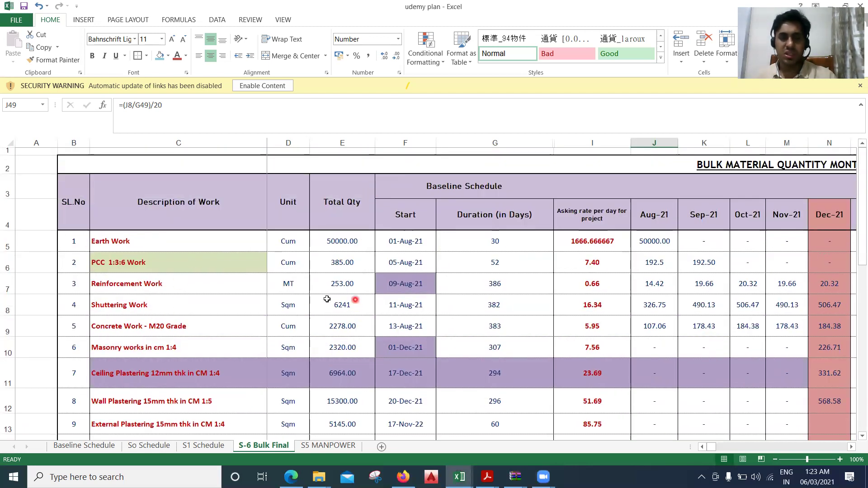
scroll(325, 305, "down", 6)
scroll(325, 305, "down", 5)
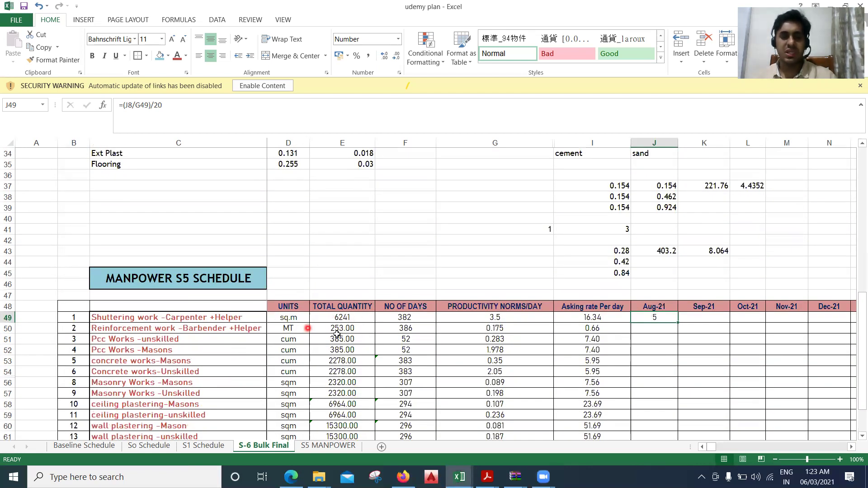
scroll(364, 283, "up", 5)
scroll(365, 283, "up", 6)
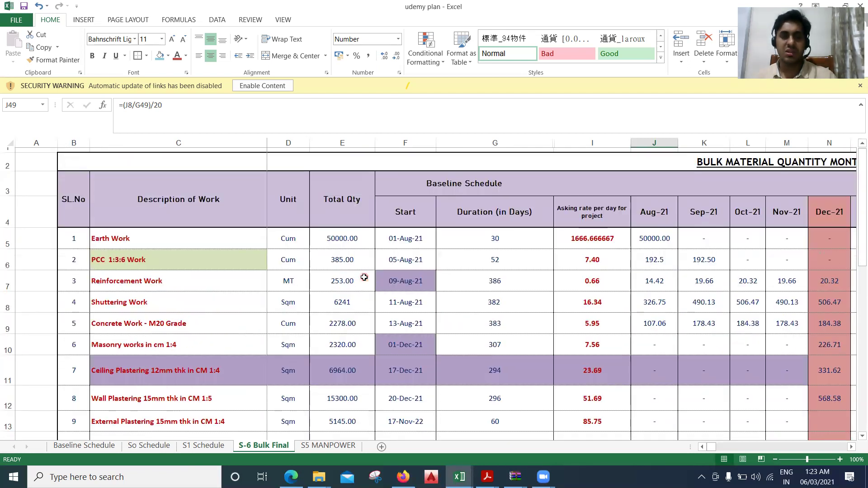
Try a total quantity of 300 for Reinforcement Work to test its link to the manpower S5 schedule, and undo the change.
left_click(350, 284)
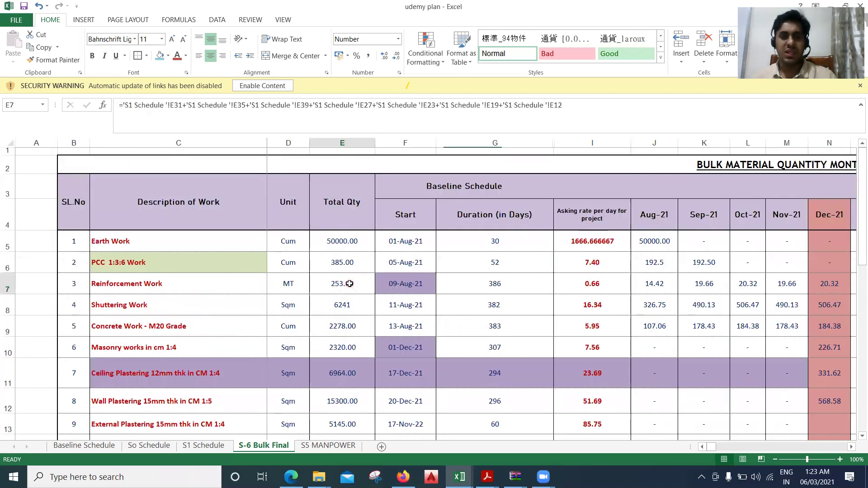
type("3000")
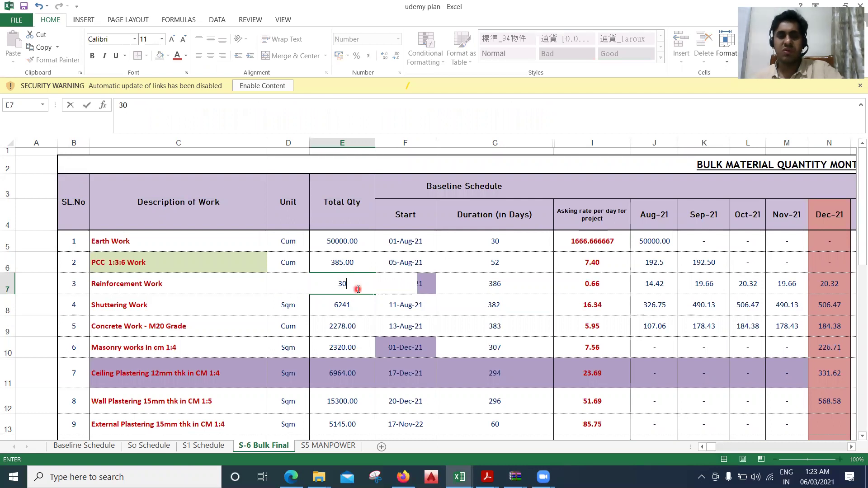
key("BackSpace")
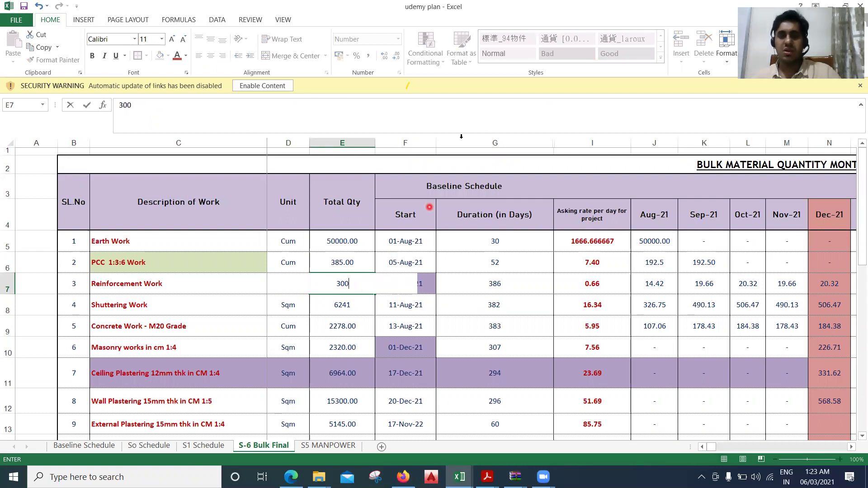
left_click(461, 138)
scroll(633, 300, "down", 10)
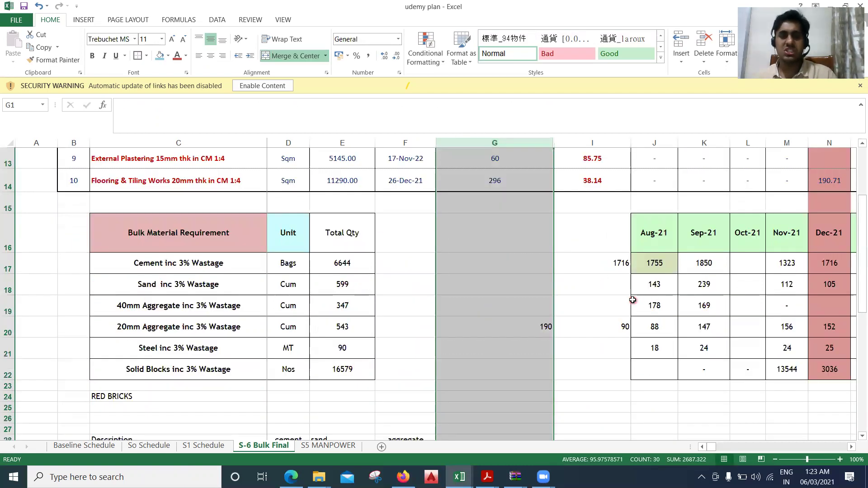
scroll(632, 300, "down", 1)
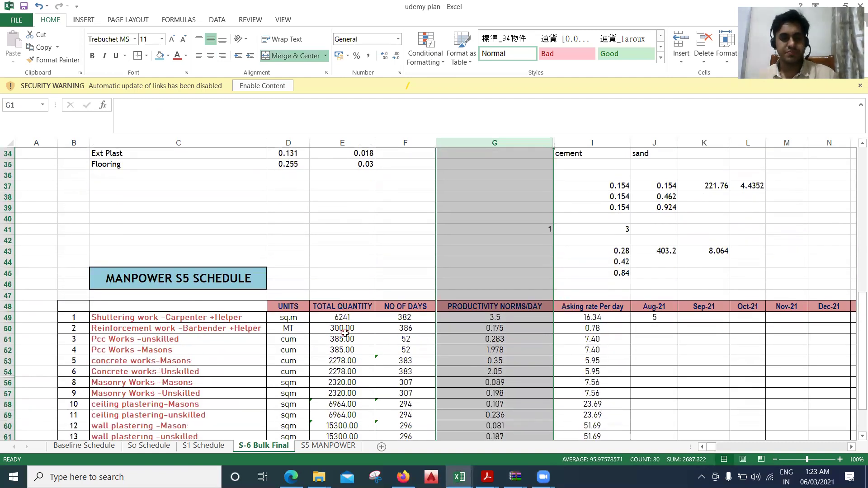
double_click(344, 333)
scroll(374, 271, "down", 12)
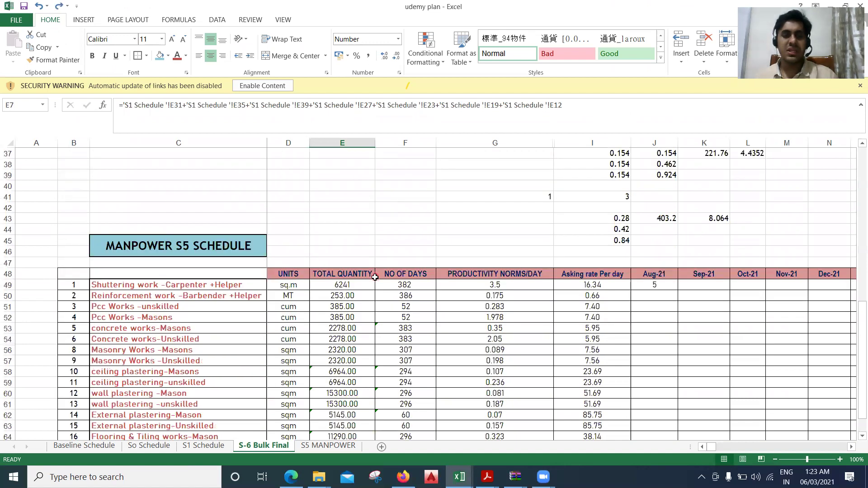
Compare the manpower schedule's total quantities and number of days with the quantities and baseline durations in the bulk material table.
scroll(278, 212, "down", 2)
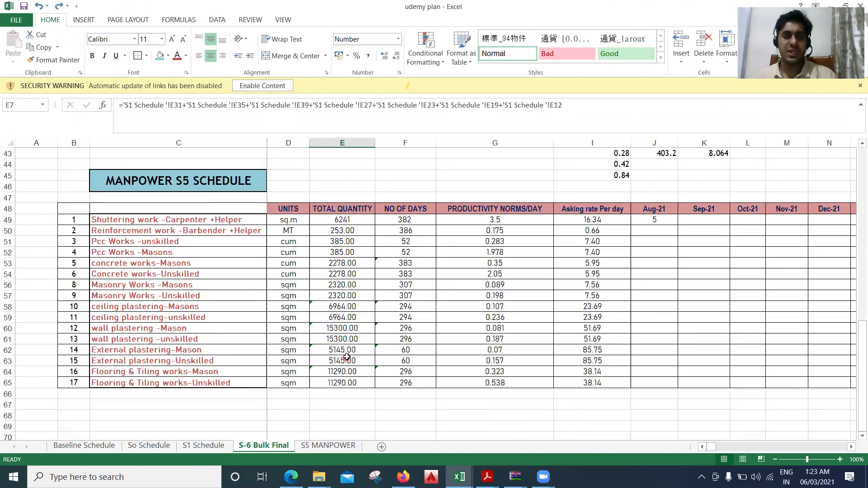
scroll(347, 354, "up", 12)
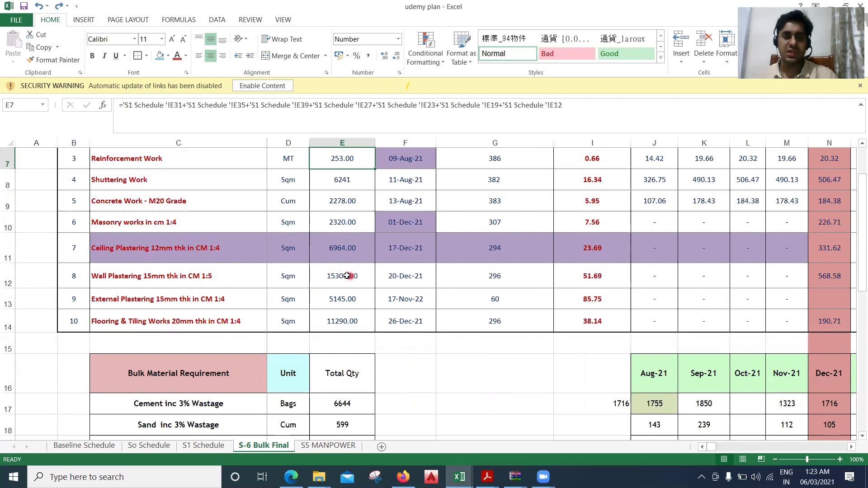
scroll(346, 277, "down", 14)
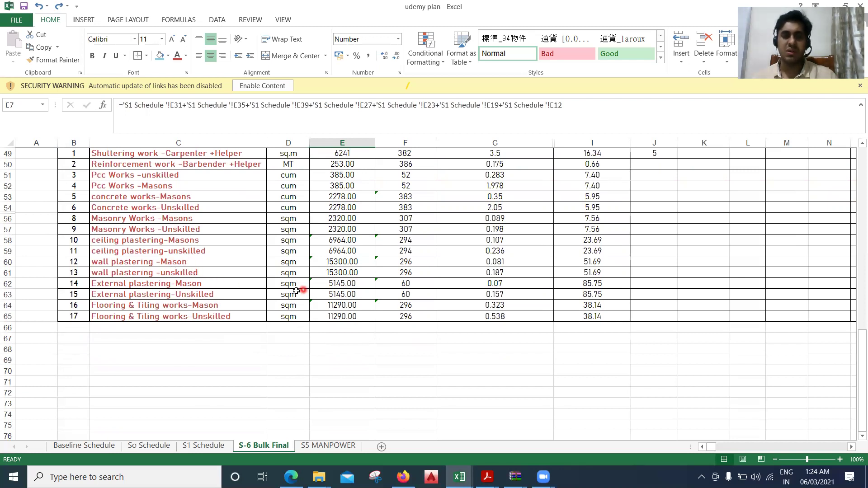
scroll(296, 290, "up", 2)
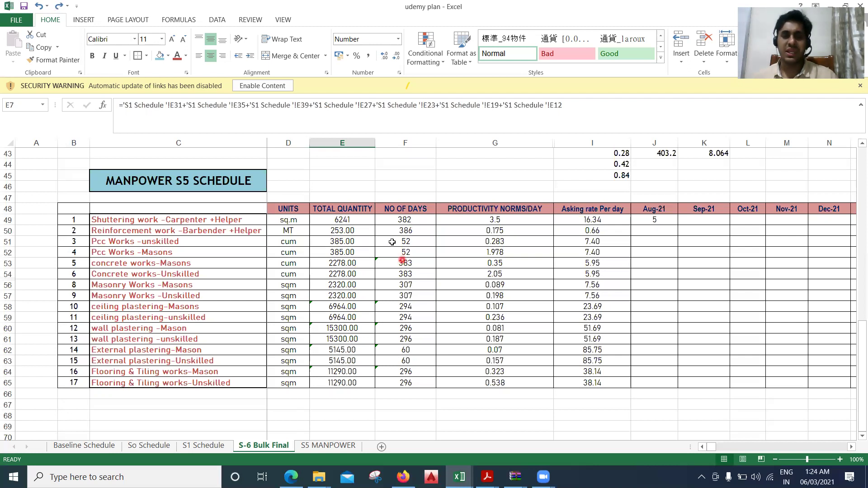
scroll(409, 253, "up", 13)
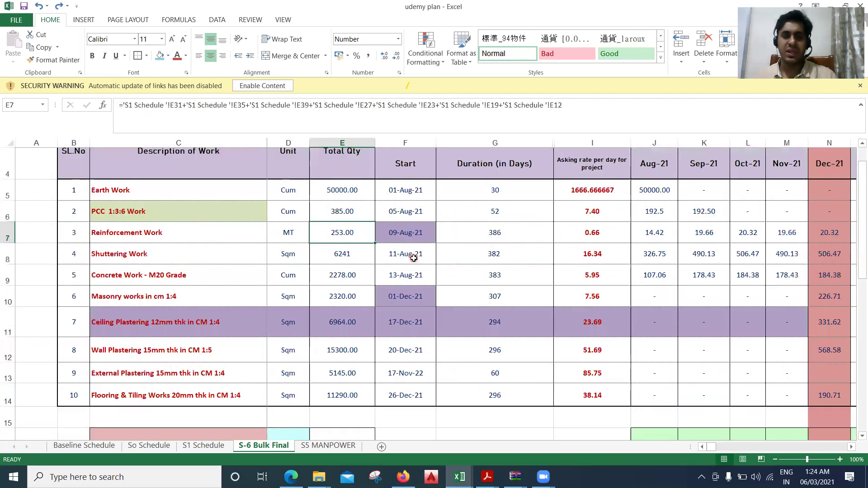
scroll(413, 257, "up", 1)
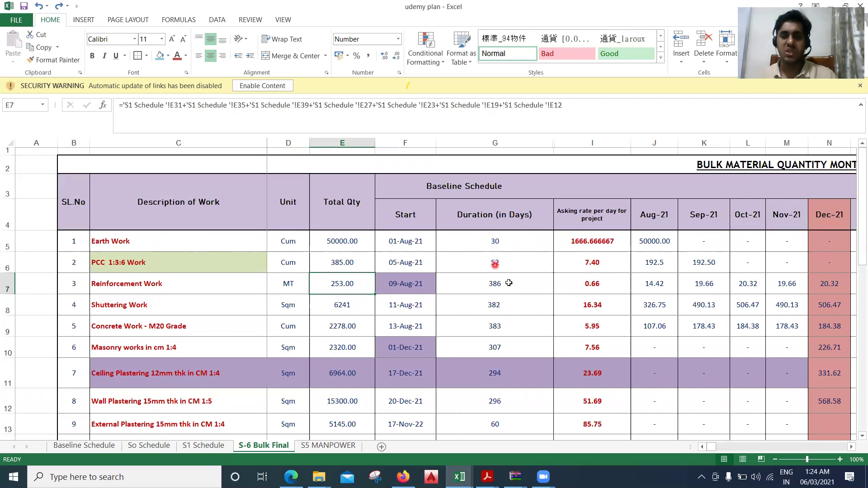
scroll(506, 276, "down", 2)
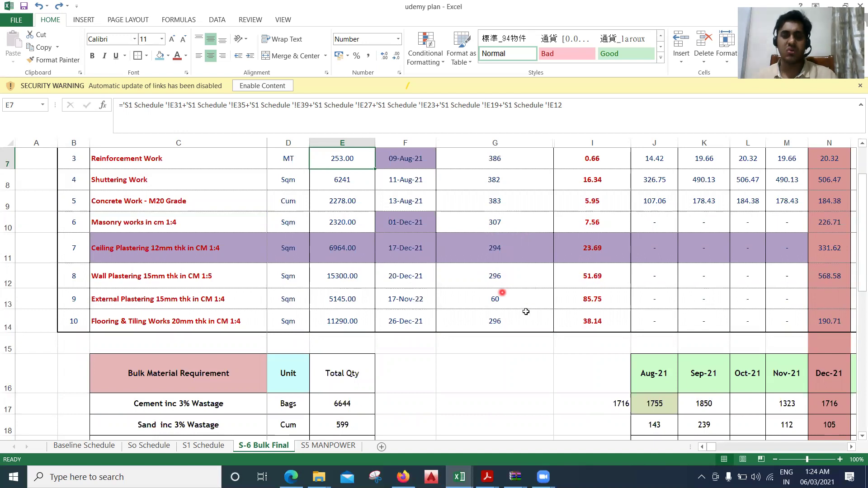
scroll(523, 306, "down", 1)
scroll(495, 231, "down", 8)
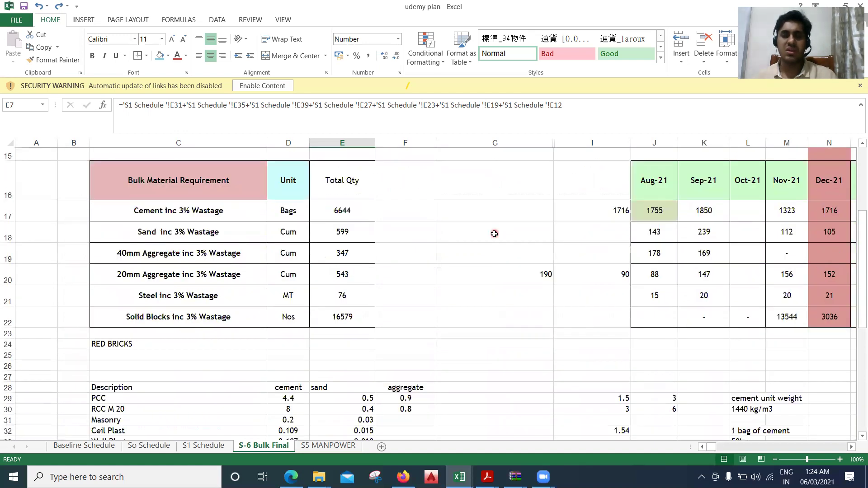
scroll(494, 238, "down", 3)
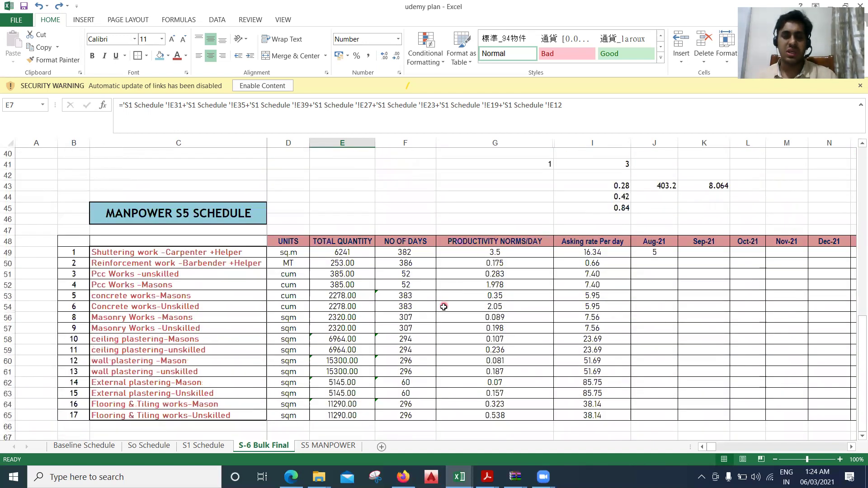
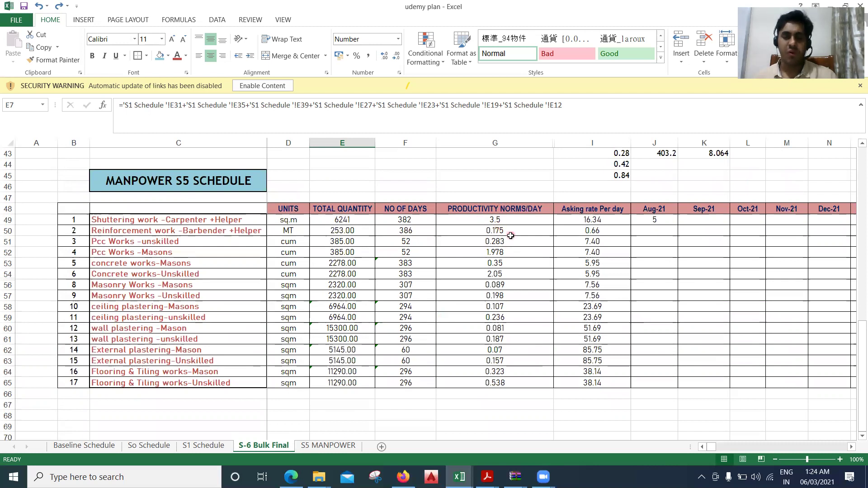
Look through the lower part of the S1 Schedule sheet and return to the S-6 Bulk Final sheet.
left_click(209, 446)
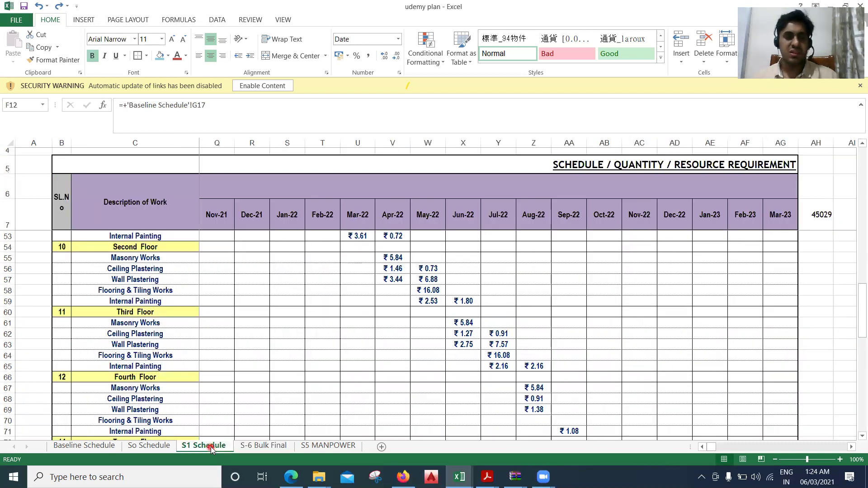
scroll(210, 332, "down", 11)
scroll(211, 332, "down", 4)
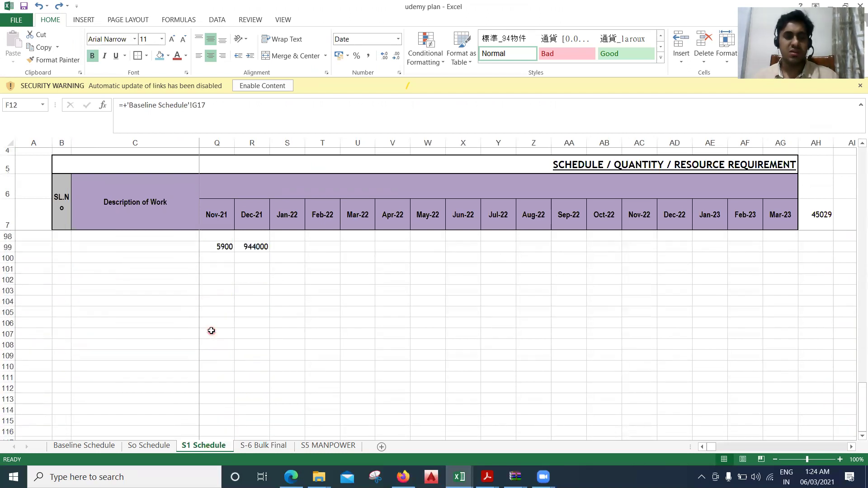
left_click(265, 446)
Review the cement, sand and aggregate coefficients and the productivity norms per day in the manpower S5 schedule.
scroll(330, 327, "up", 6)
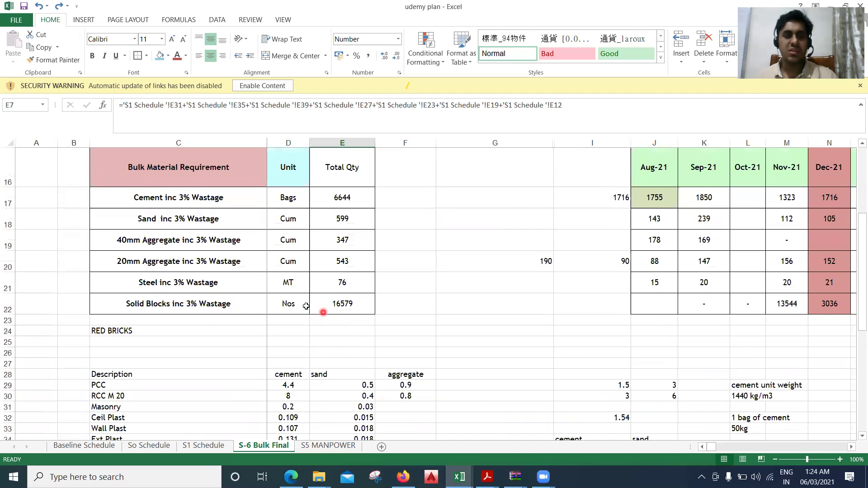
scroll(330, 327, "down", 3)
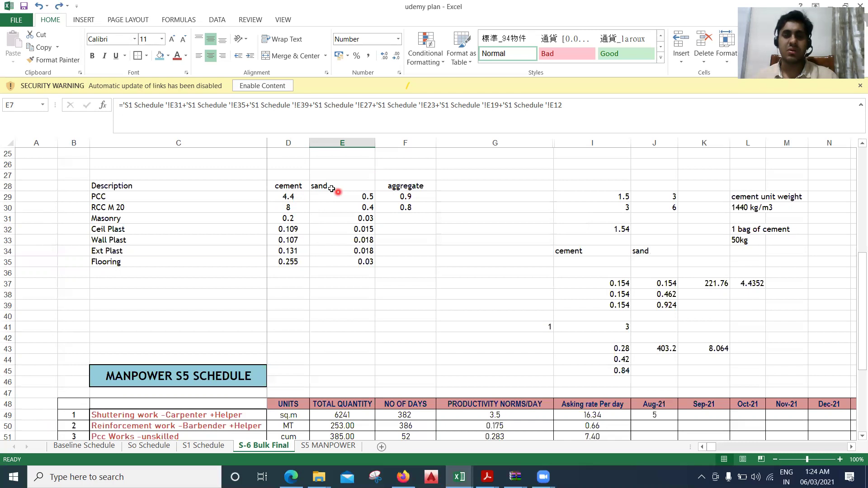
scroll(343, 194, "down", 6)
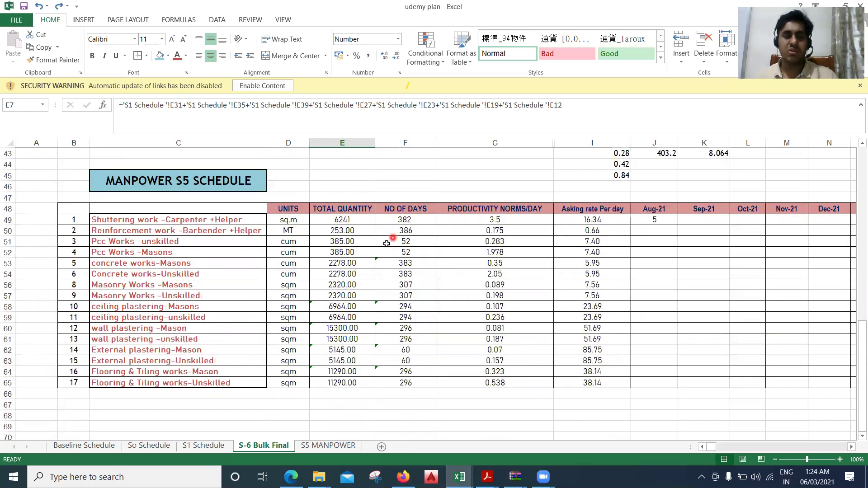
scroll(384, 239, "down", 2)
scroll(476, 316, "up", 1)
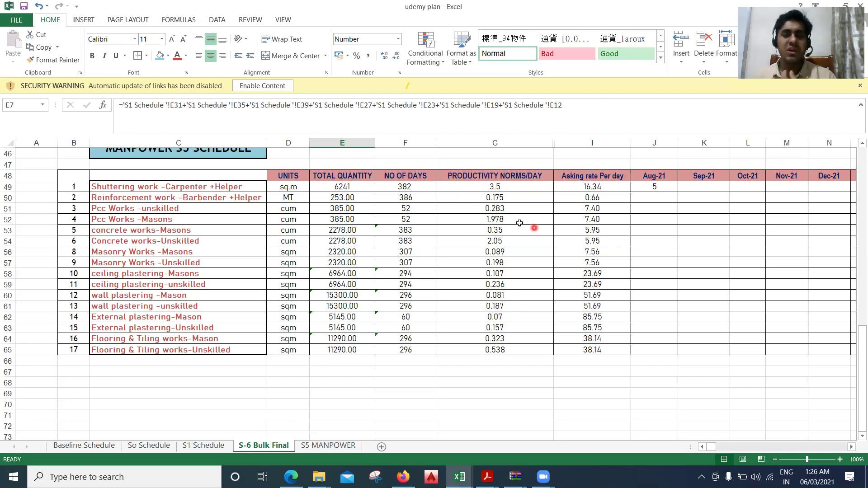
left_click(509, 200)
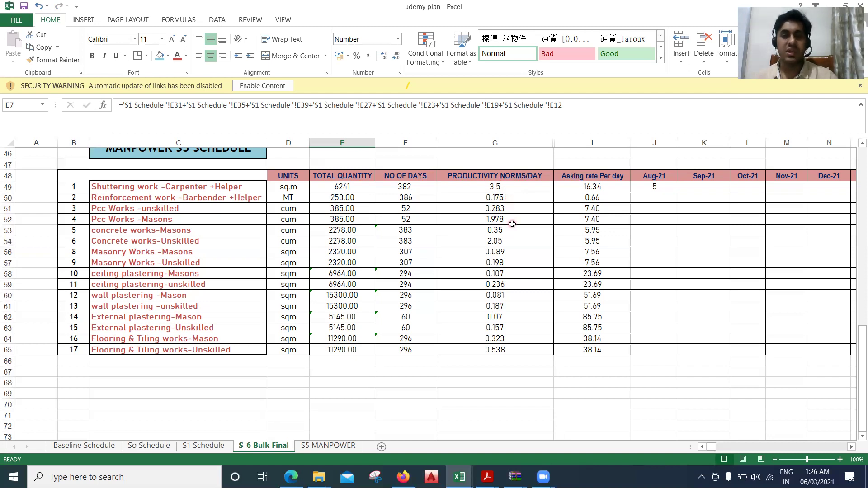
left_click(509, 309)
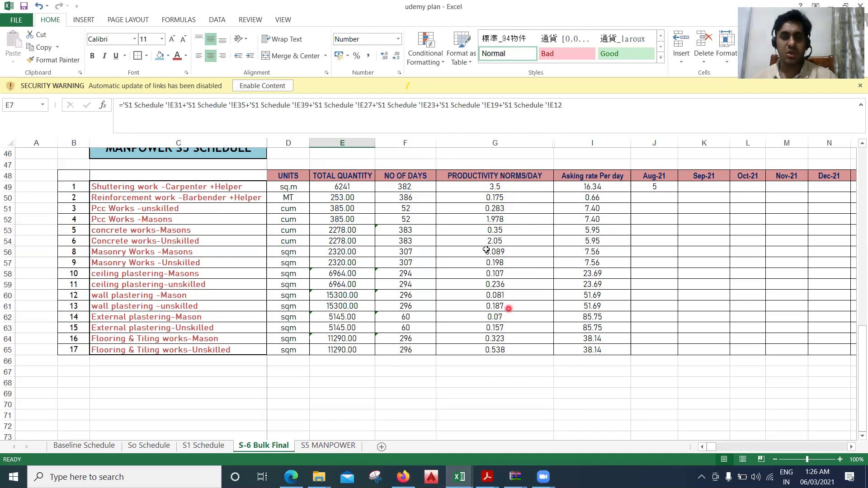
left_click(496, 190)
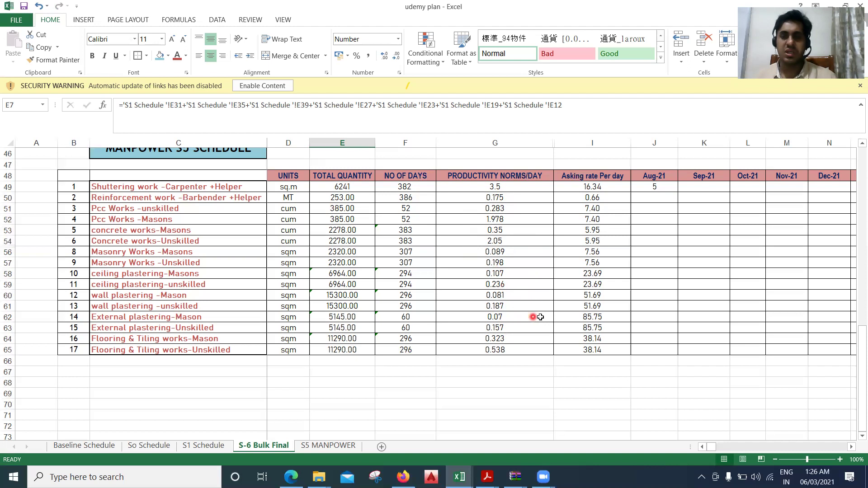
Compare the manpower schedule's asking rates per day with the project asking rates in the bulk material table.
scroll(602, 242, "up", 2)
scroll(602, 243, "up", 1)
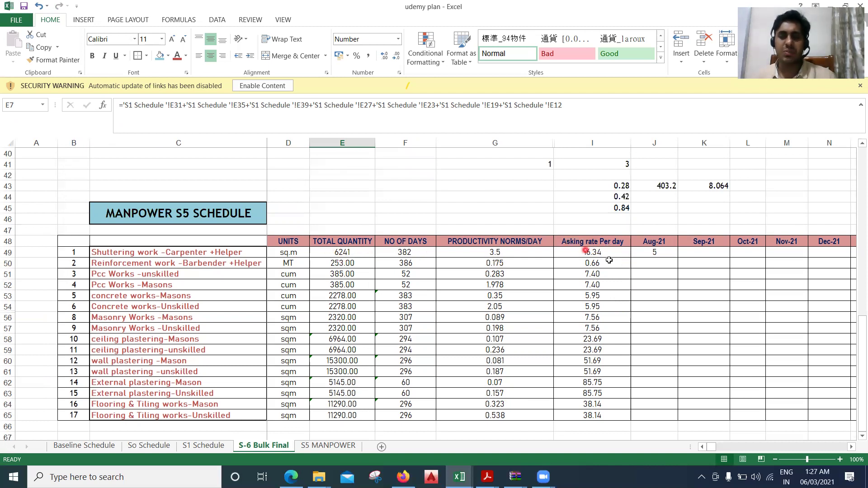
scroll(598, 301, "up", 13)
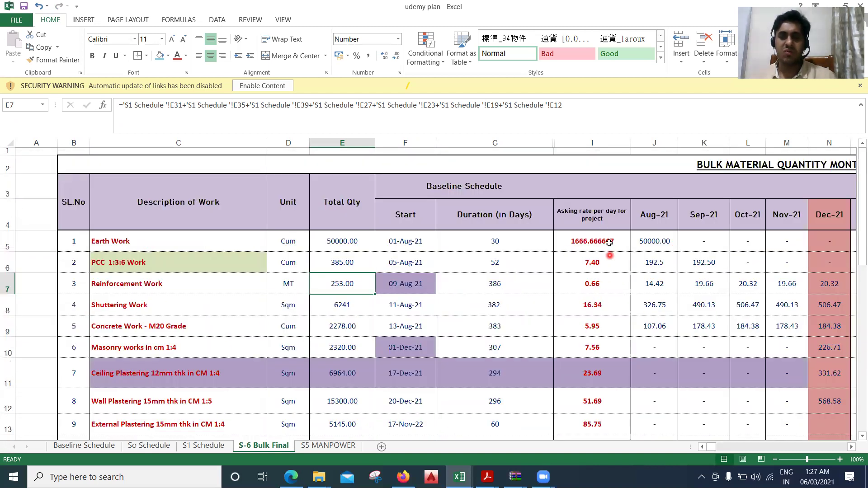
scroll(583, 252, "down", 9)
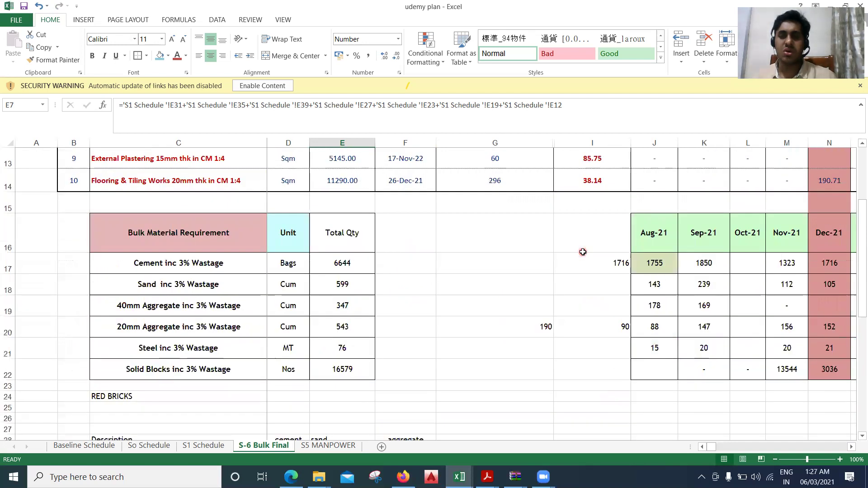
scroll(583, 252, "up", 5)
scroll(583, 252, "down", 12)
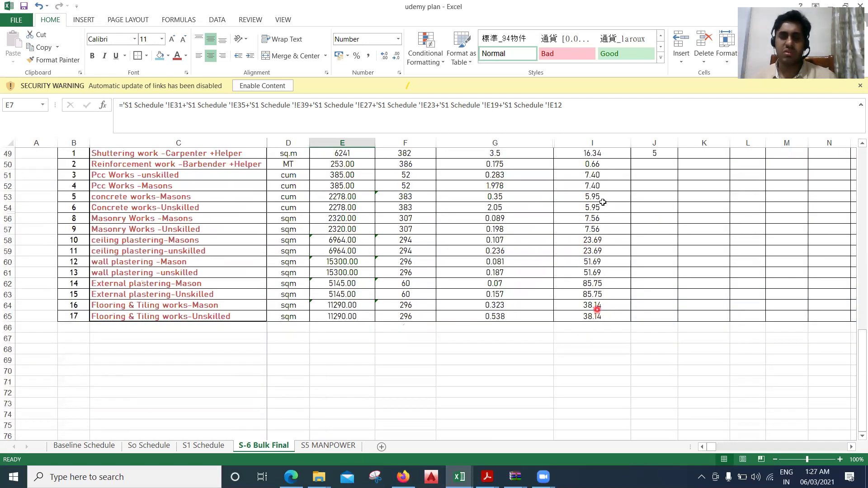
scroll(594, 284, "up", 2)
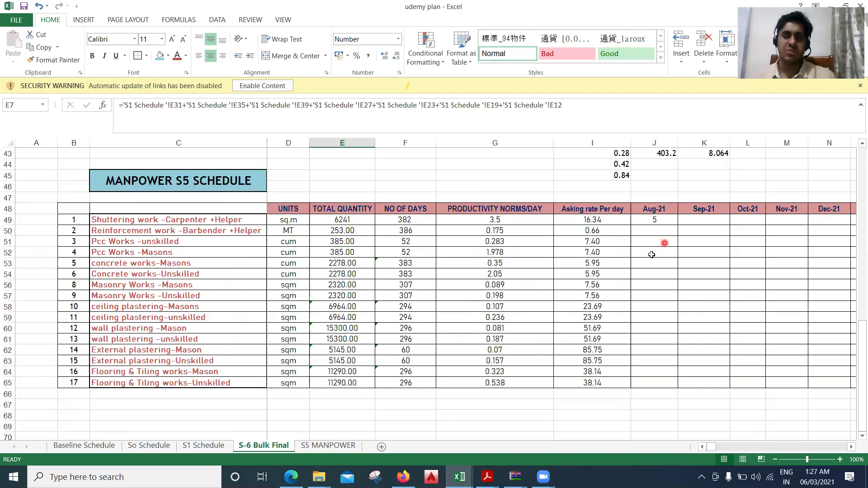
Examine the monthly columns of the manpower S5 schedule from Aug-21 through Jul-22.
left_click(852, 447)
left_click(851, 448)
left_click(852, 448)
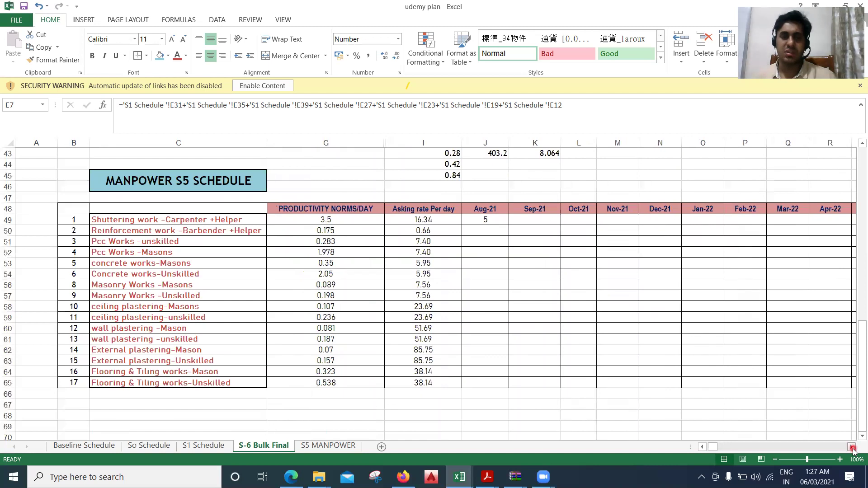
left_click(851, 447)
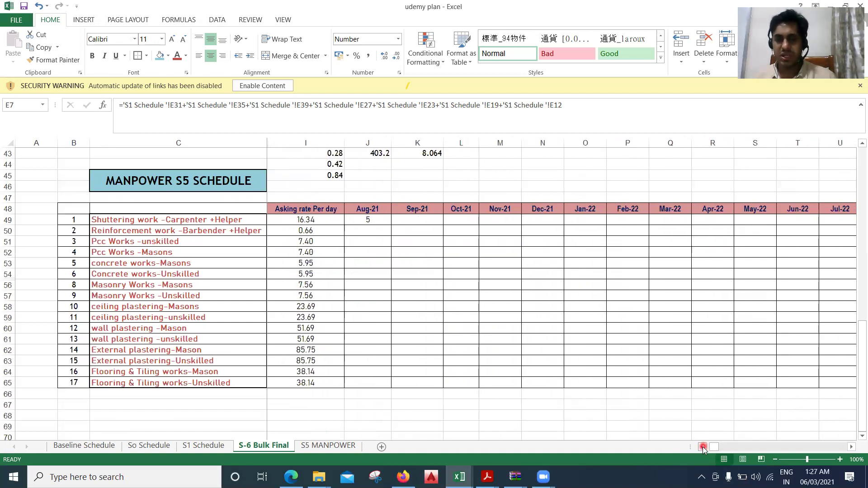
Start a formula in the shuttering row's Sep-21 manpower cell K49 that references the Aug-21 Shuttering Work quantity in J8.
left_click_drag(704, 448, 702, 448)
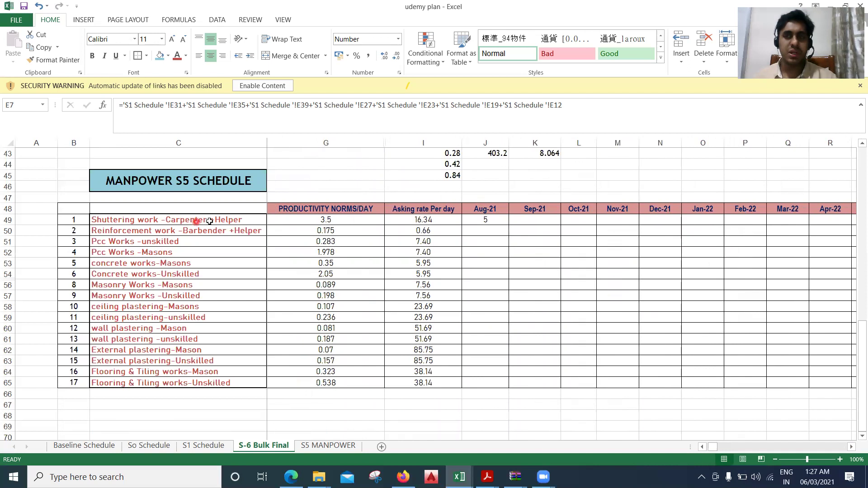
left_click(495, 220)
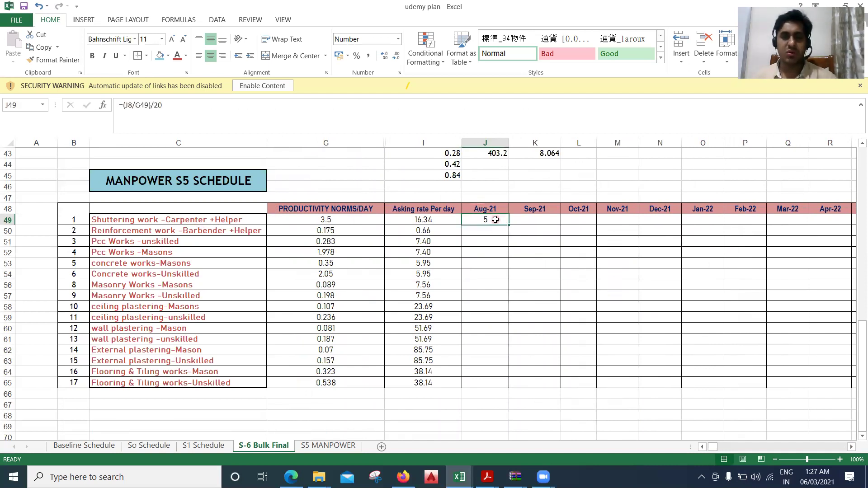
left_click(534, 220)
double_click(539, 221)
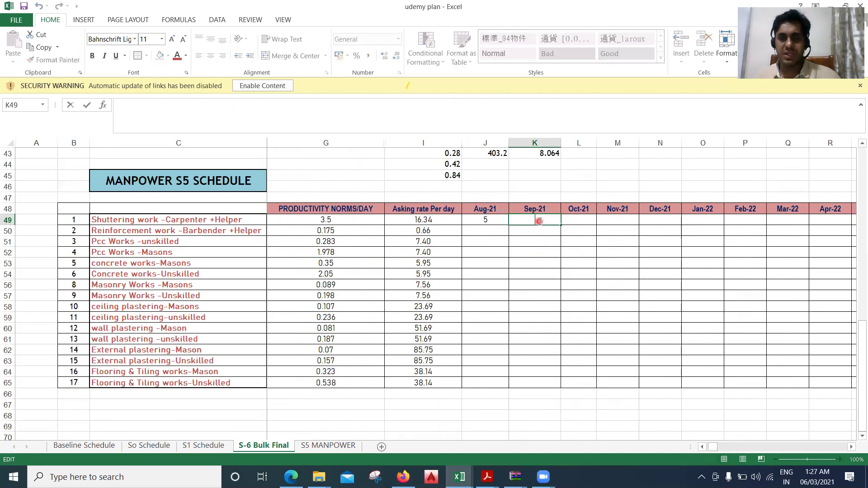
type("=")
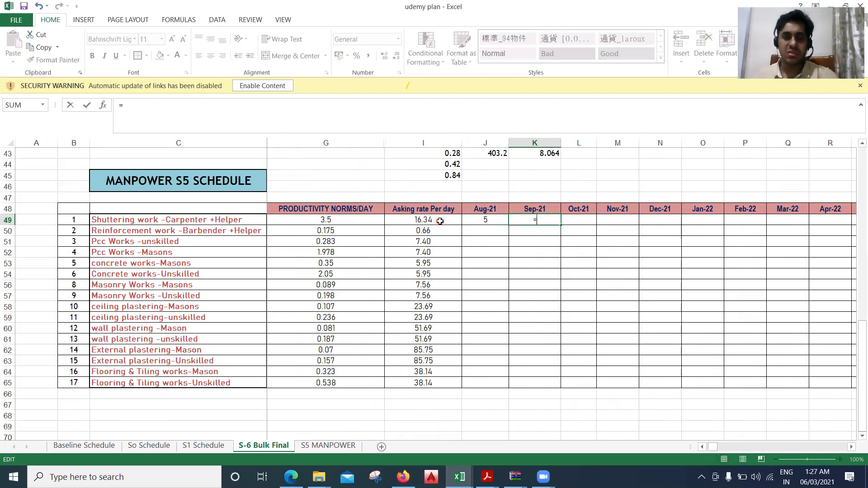
scroll(555, 226, "up", 1)
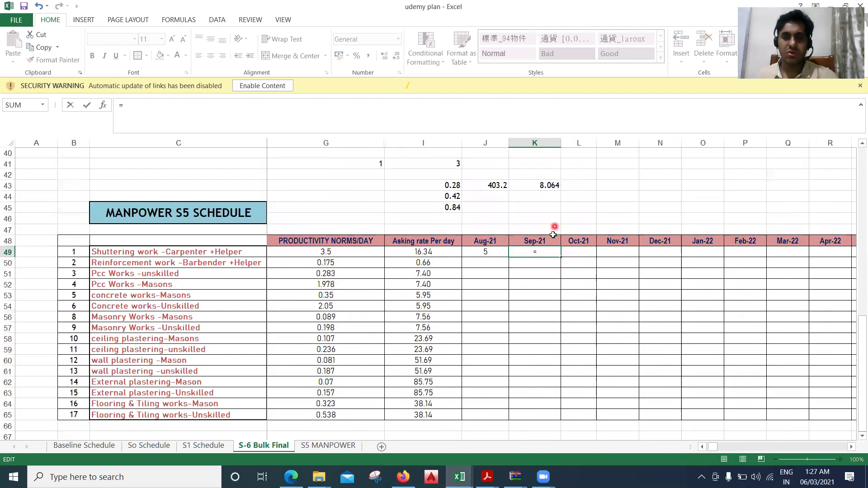
scroll(550, 247, "up", 6)
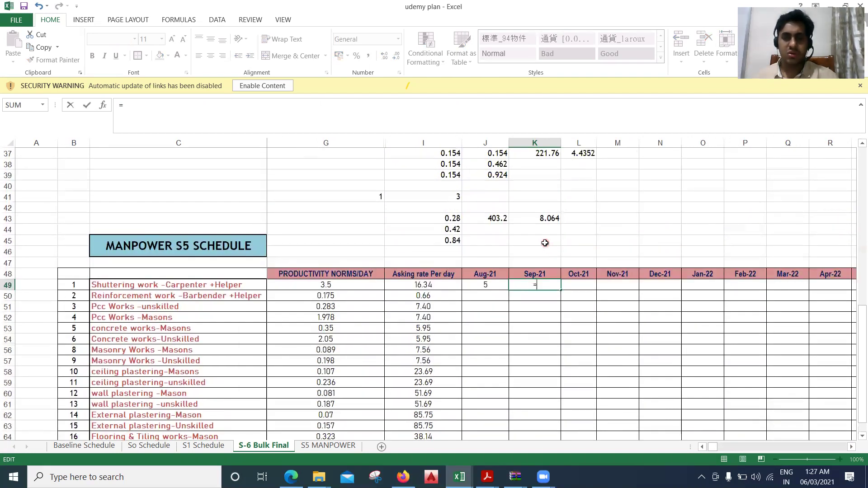
scroll(545, 243, "up", 4)
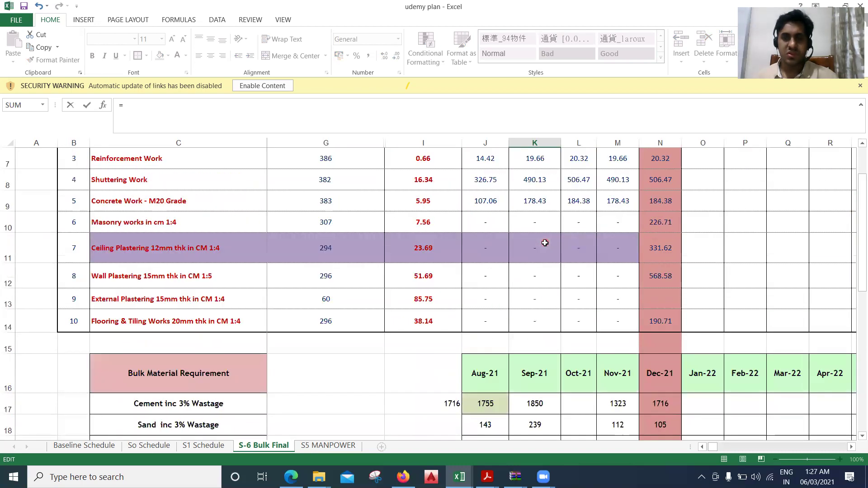
scroll(545, 243, "down", 9)
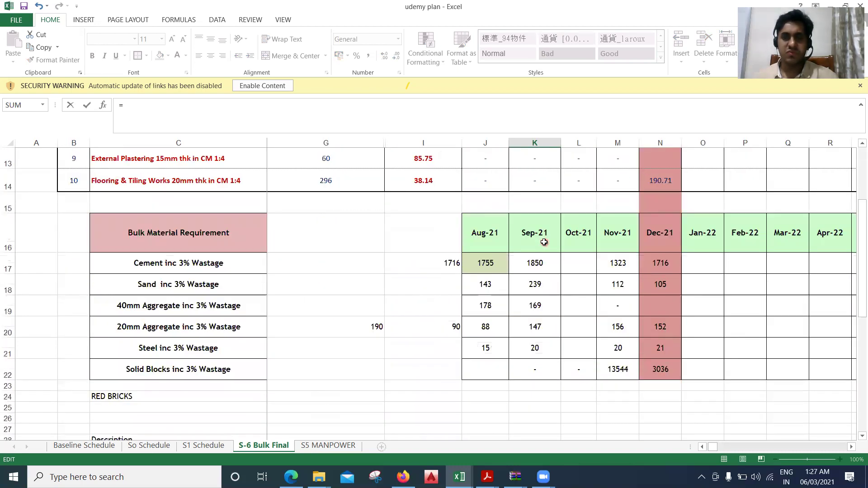
scroll(544, 243, "up", 7)
scroll(544, 243, "up", 2)
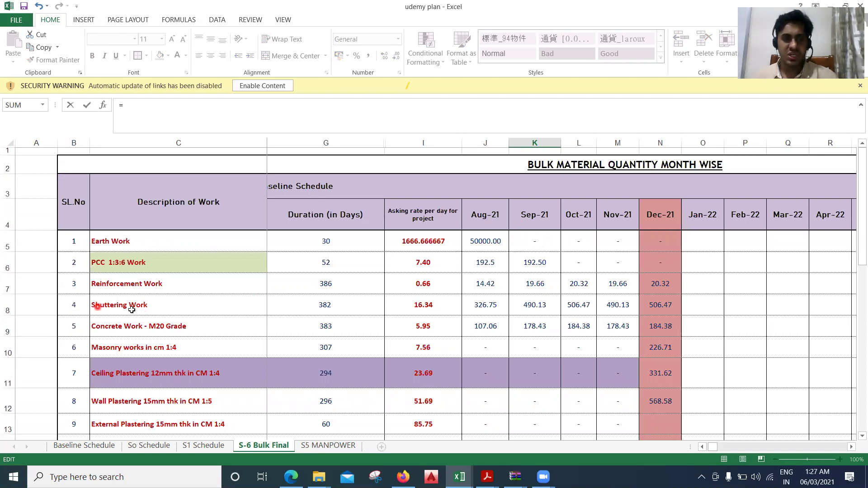
left_click(492, 304)
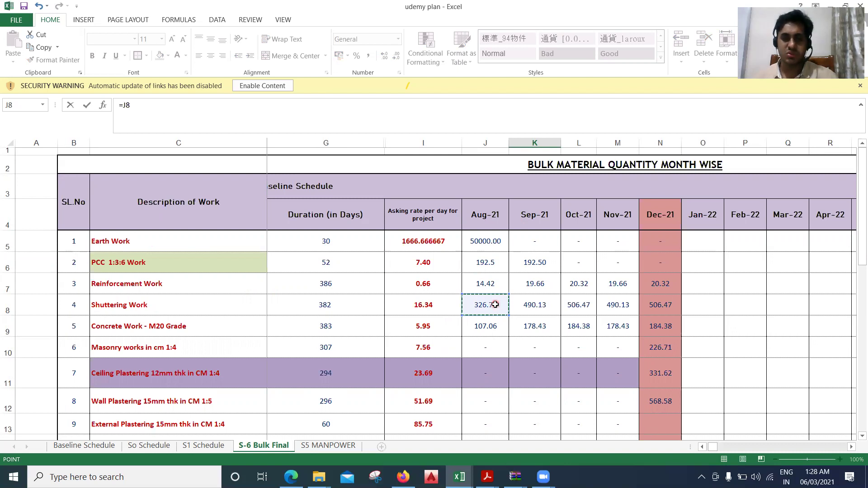
Divide the referenced quantity by the shuttering productivity norm in G49, completing the formula =J8/G49 in K49.
type("/")
scroll(495, 304, "down", 7)
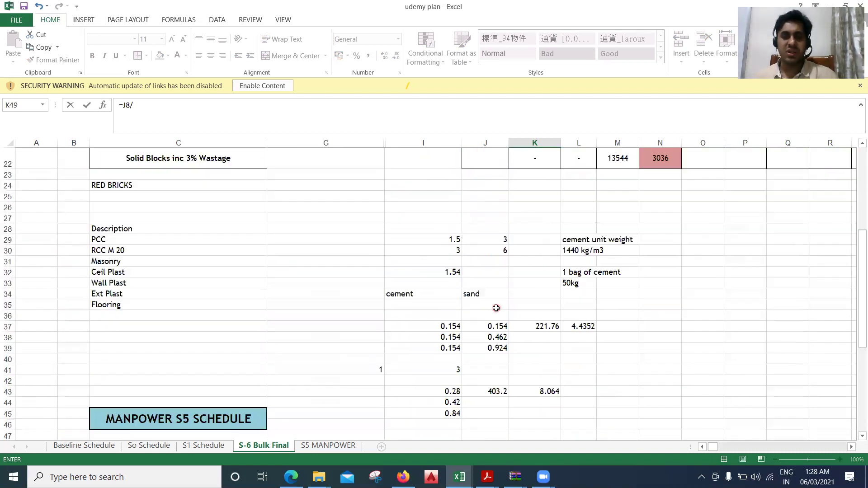
scroll(496, 308, "down", 6)
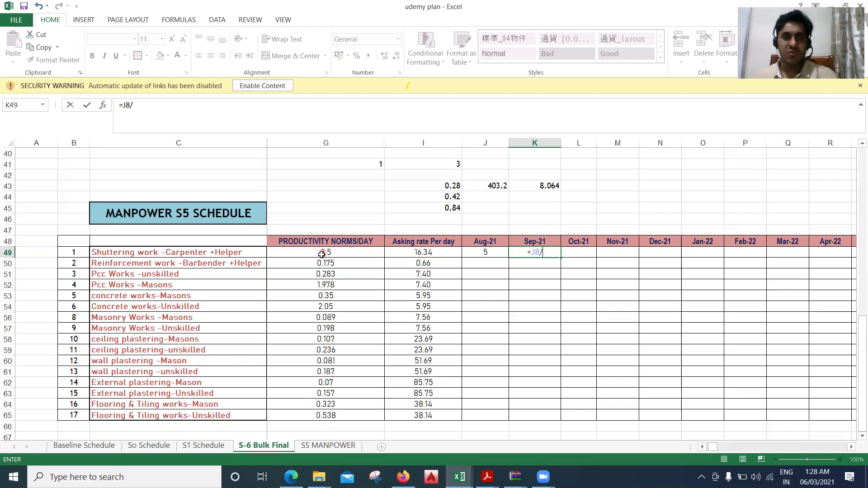
scroll(532, 225, "up", 11)
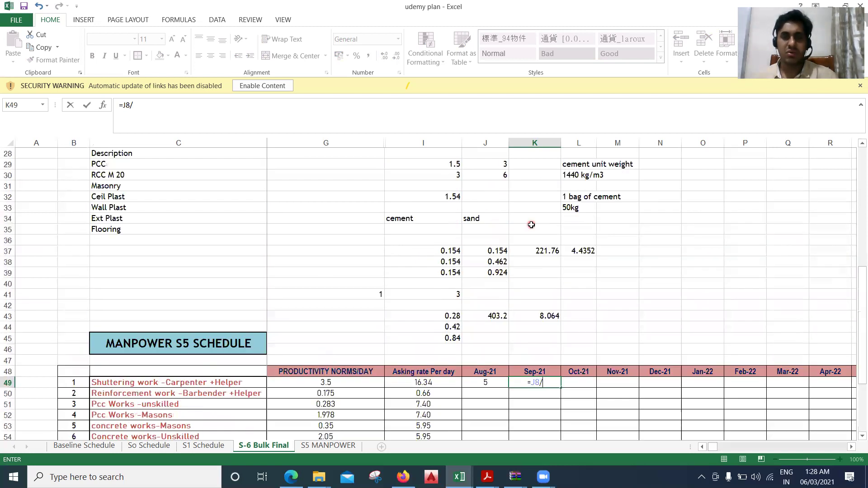
scroll(531, 225, "up", 2)
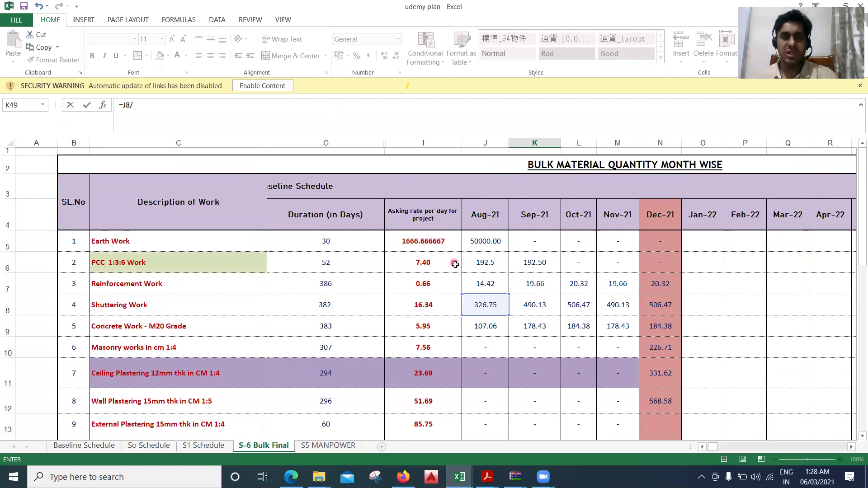
scroll(455, 266, "down", 9)
scroll(455, 266, "down", 4)
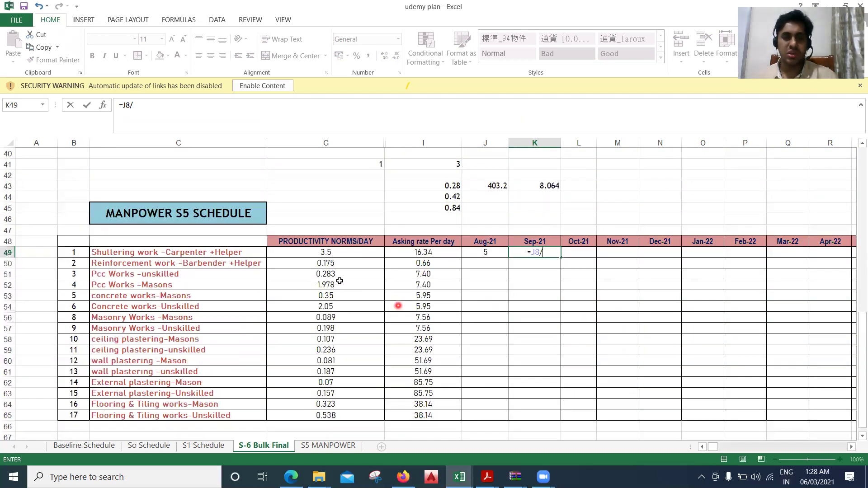
left_click(335, 253)
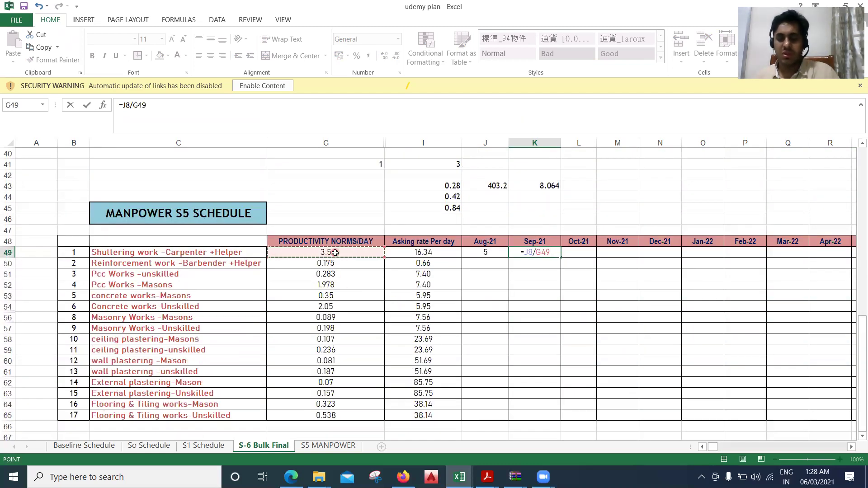
key("Return")
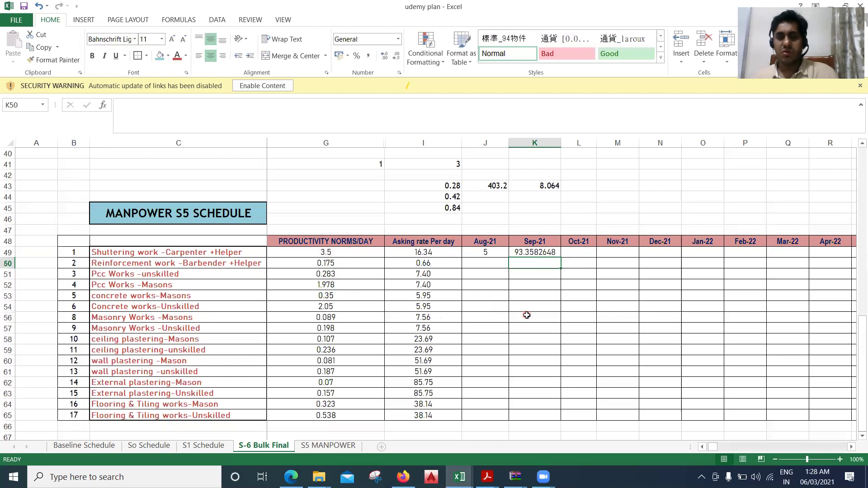
Format the shuttering manpower cell K49 as a Number with zero decimal places.
left_click(535, 251)
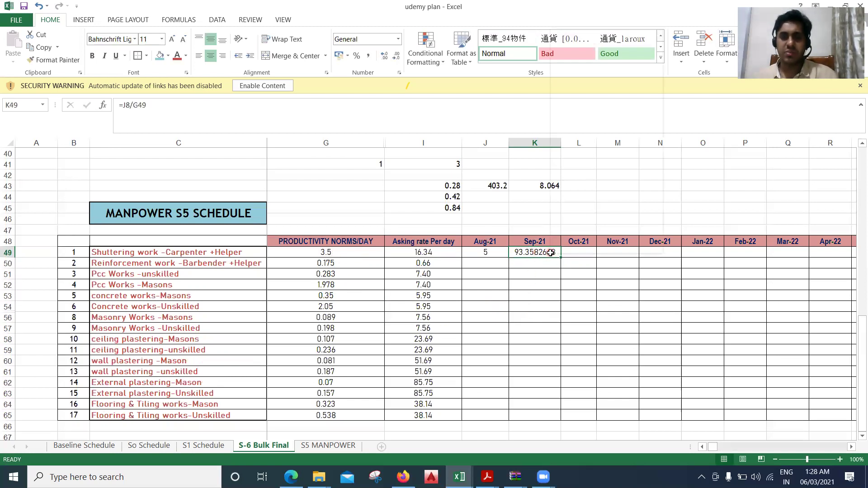
right_click(551, 254)
left_click(625, 212)
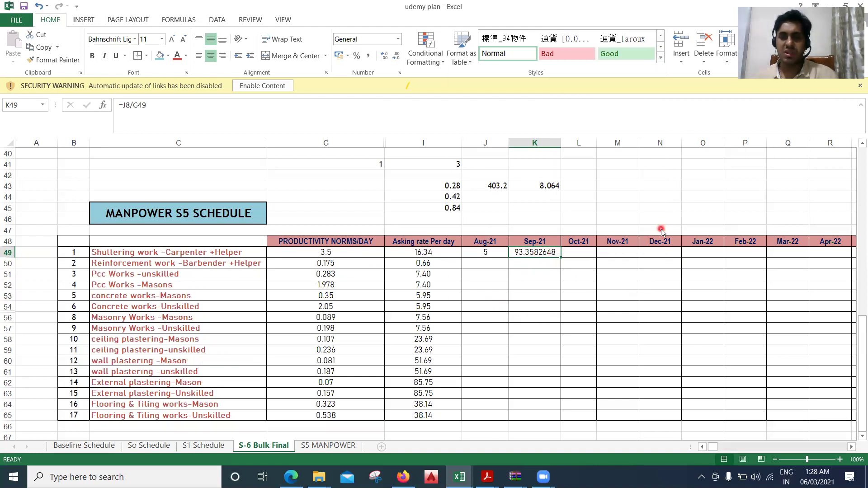
left_click(490, 119)
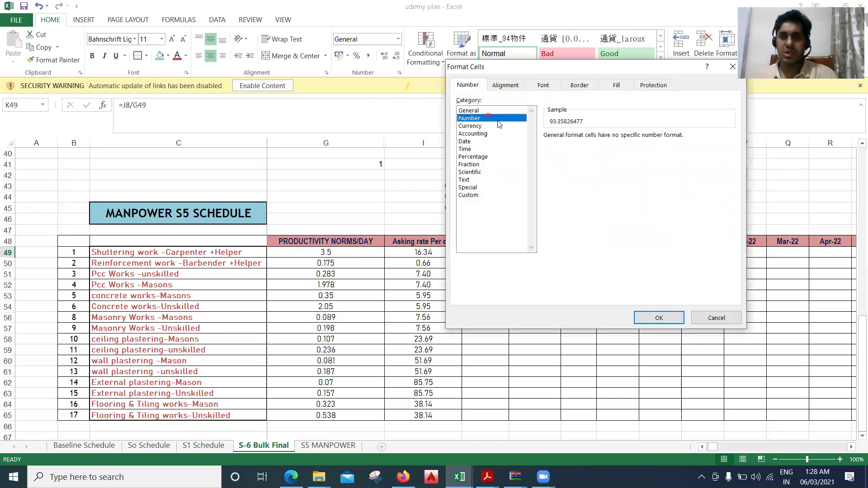
left_click(624, 134)
left_click(623, 139)
left_click(623, 139)
left_click(623, 140)
left_click(658, 318)
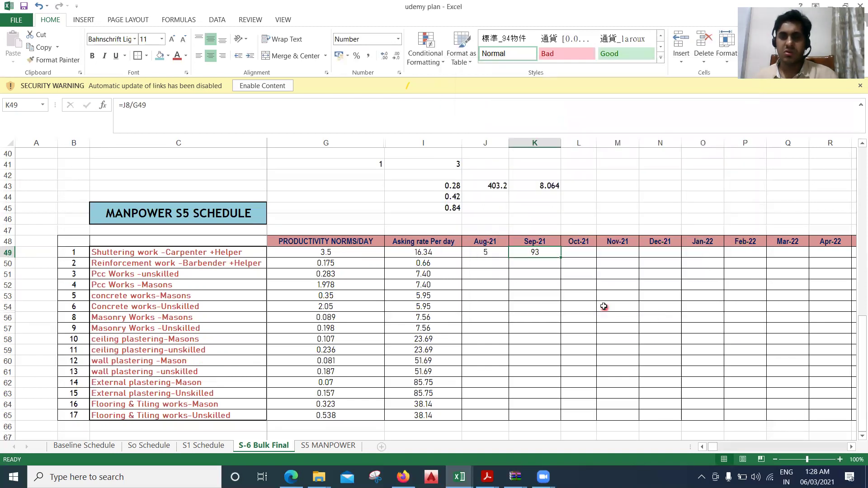
left_click(605, 306)
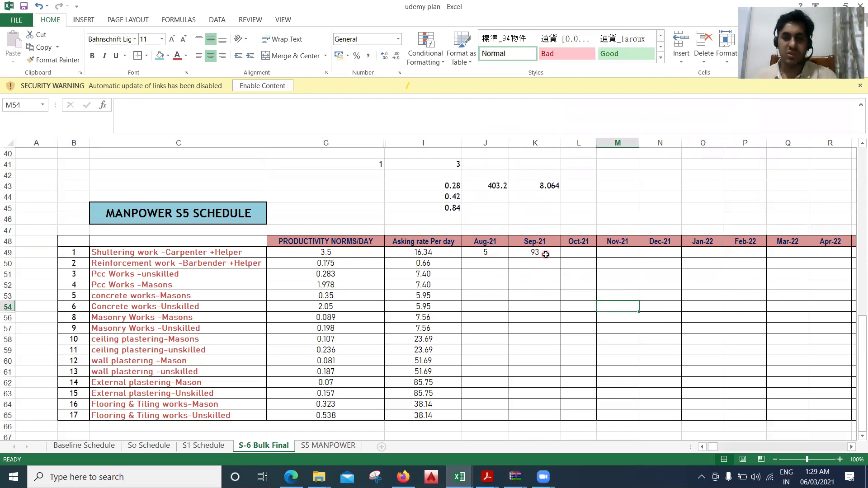
Enclose J8/G49 in parentheses in the K49 formula and append a division operator, removing the stray L44 reference.
scroll(543, 254, "up", 1)
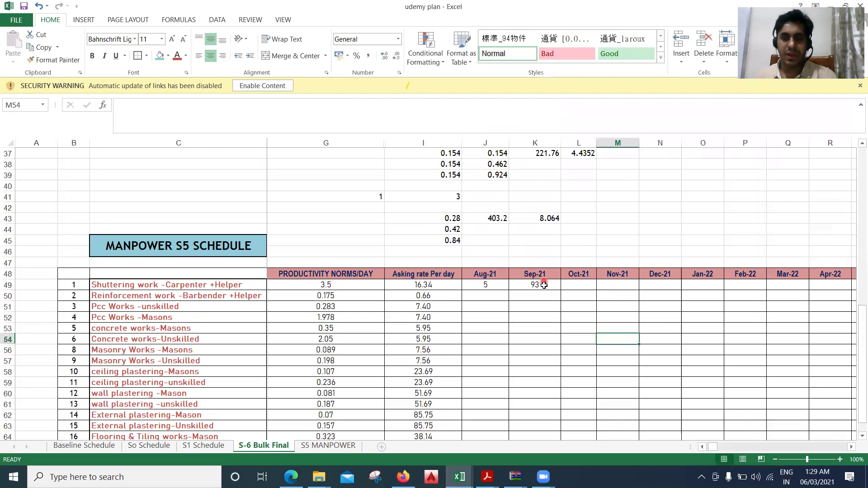
left_click(544, 285)
left_click(329, 119)
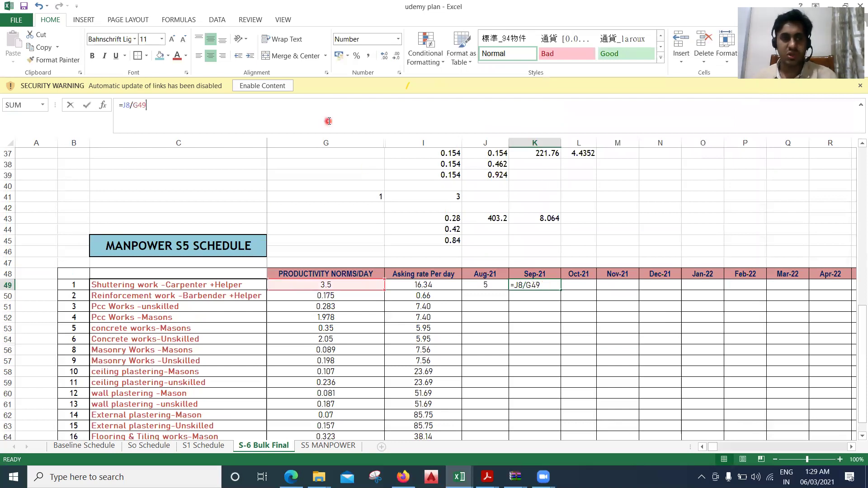
type(")")
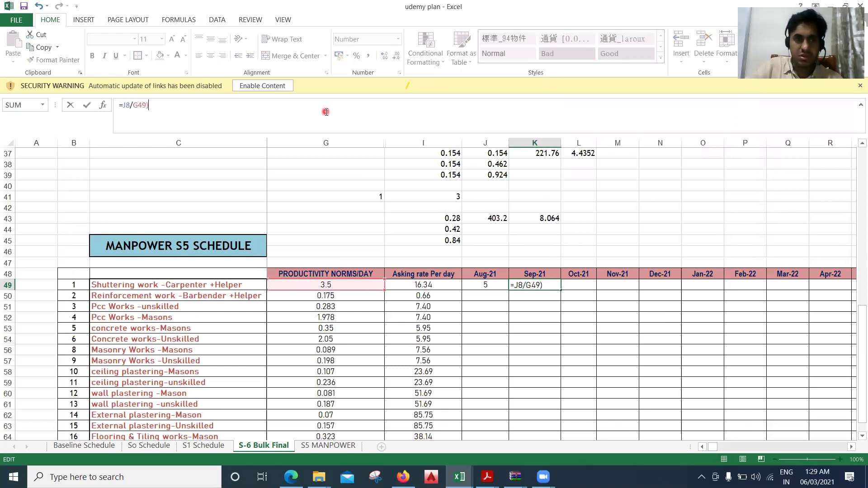
left_click(125, 105)
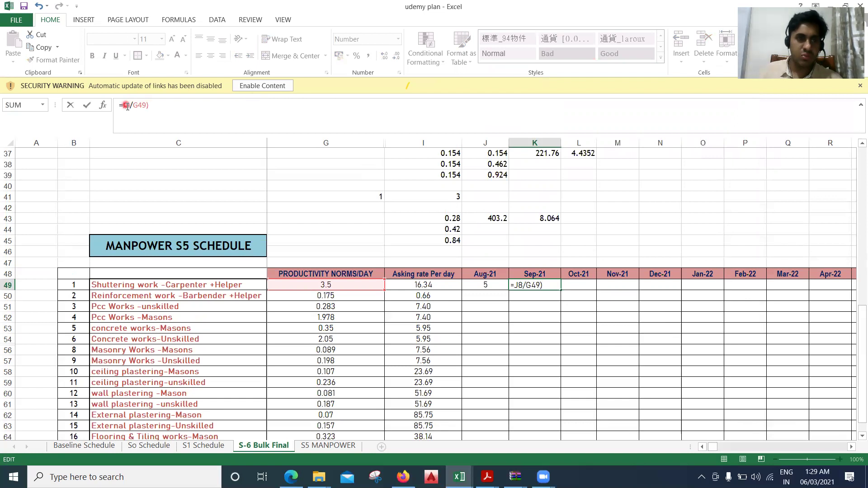
type("(J8")
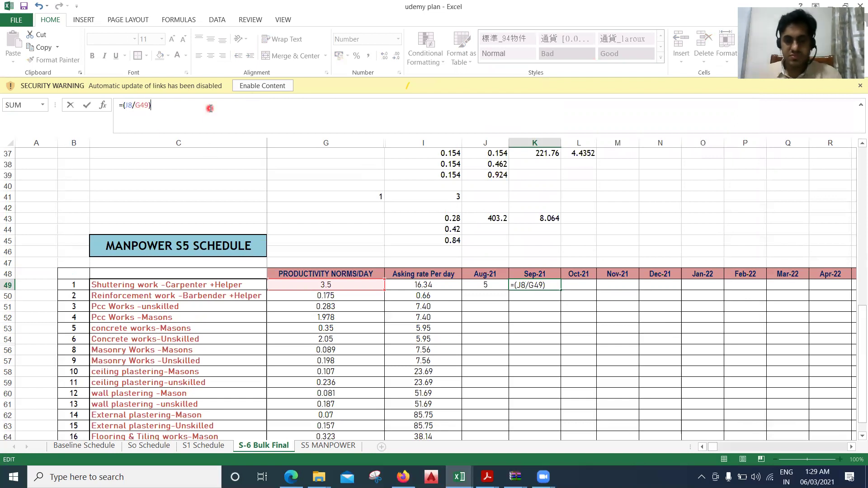
type("/")
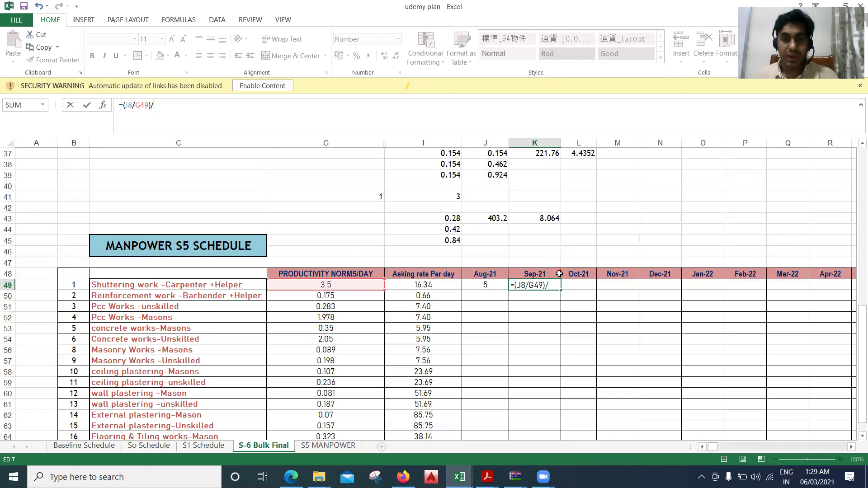
left_click(564, 231)
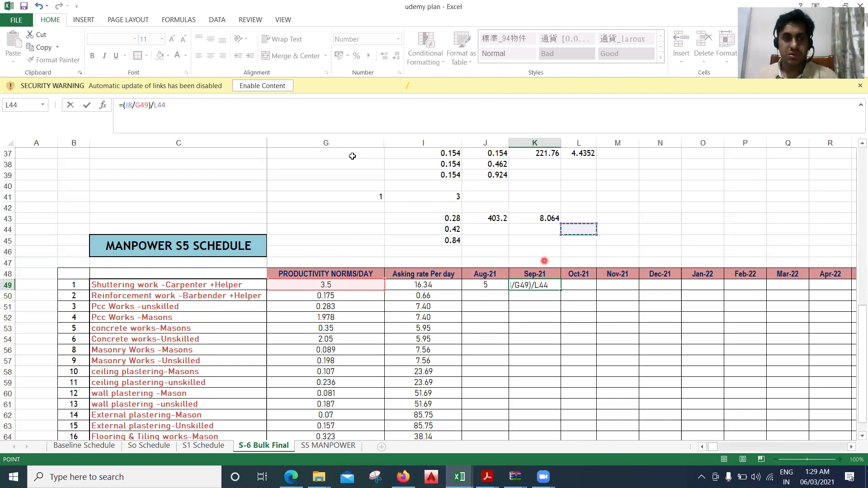
key("BackSpace")
key("BackSpace")
key("BackSpace")
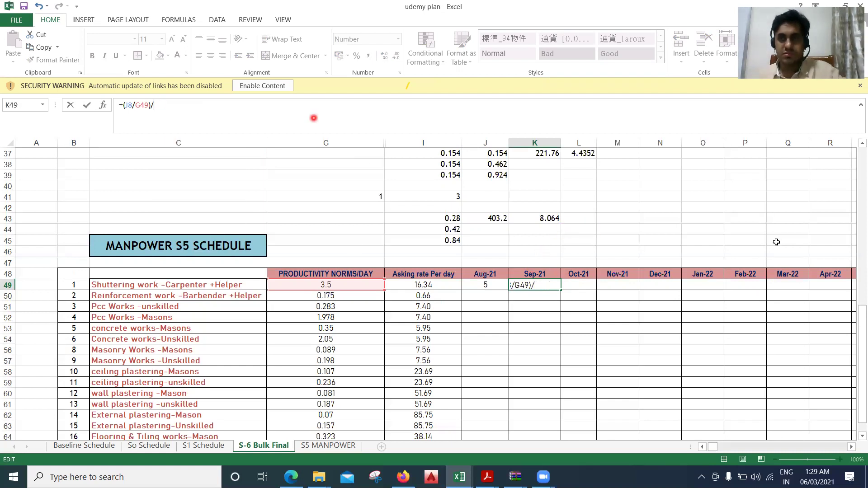
Consult the Shuttering Work start date in the bulk quantity table and complete the K49 formula with 20 as the divisor.
left_click_drag(862, 319, 856, 154)
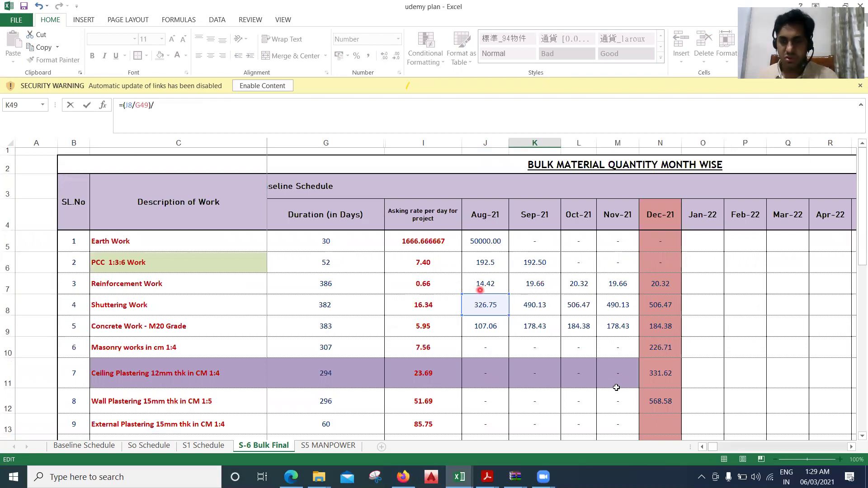
left_click(701, 448)
left_click(701, 448)
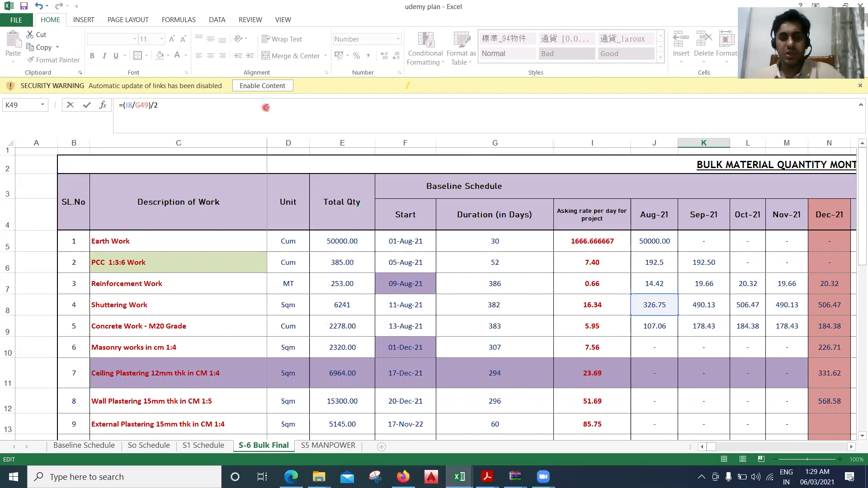
key("Return")
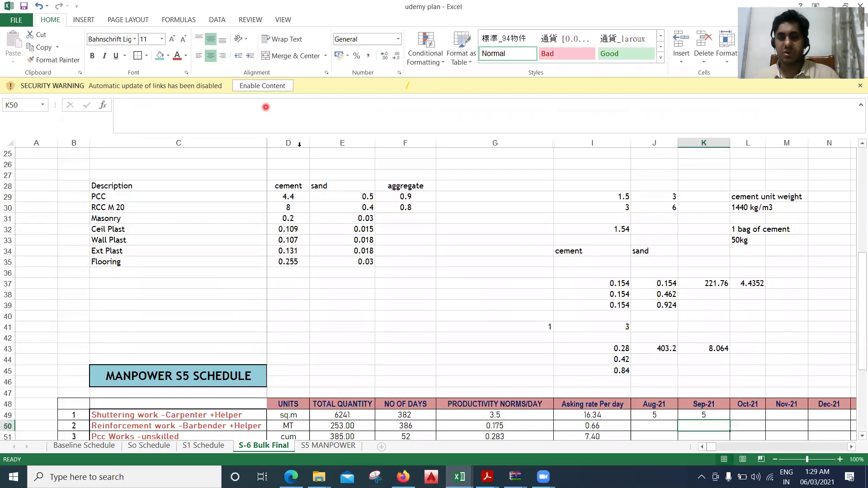
Review the manpower S5 schedule and inspect the formula behind the shuttering row's Aug-21 manpower.
scroll(356, 182, "down", 3)
scroll(486, 238, "down", 10)
scroll(519, 254, "up", 7)
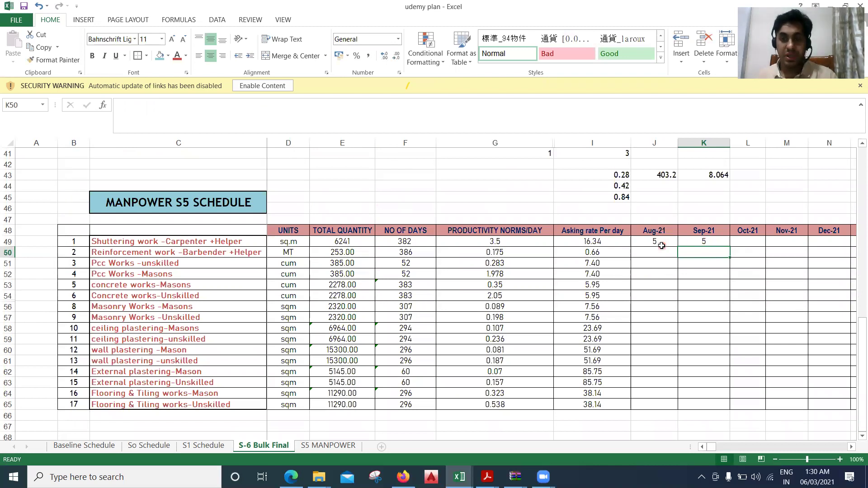
left_click(661, 243)
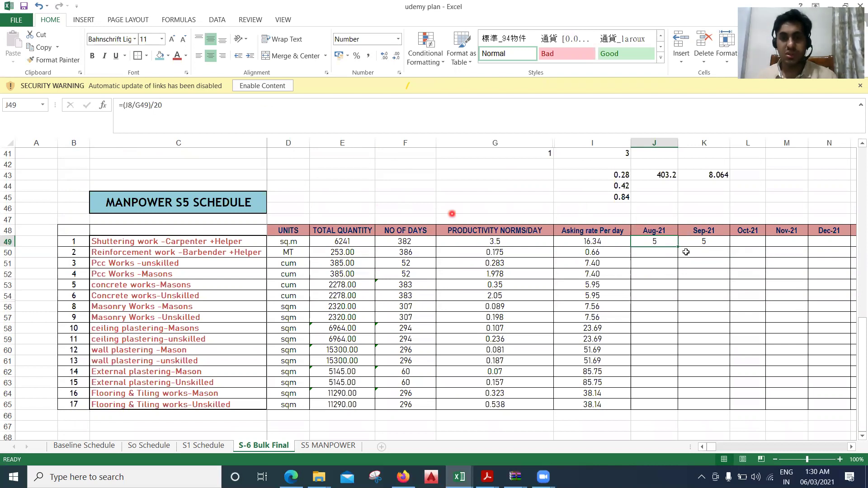
Compare the Aug-21 shuttering quantity in the bulk quantity table with the Aug-21 shuttering manpower in the S5 schedule.
scroll(686, 252, "up", 3)
scroll(686, 252, "up", 10)
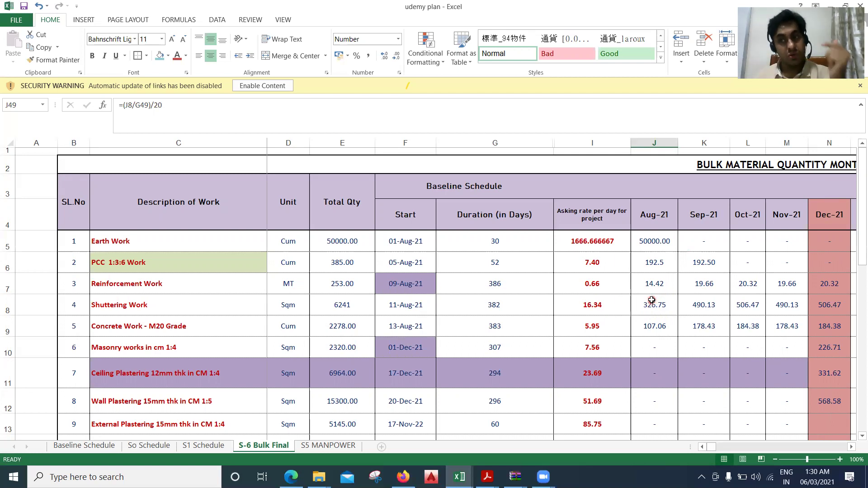
scroll(651, 292, "down", 7)
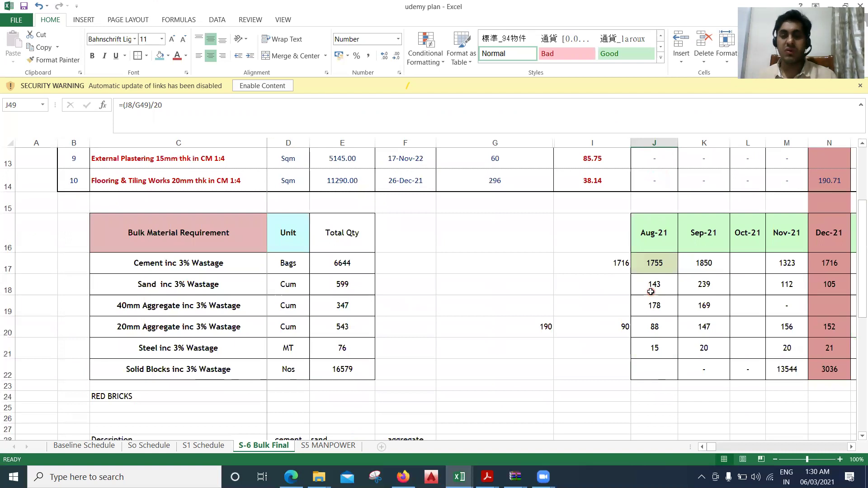
scroll(654, 292, "down", 6)
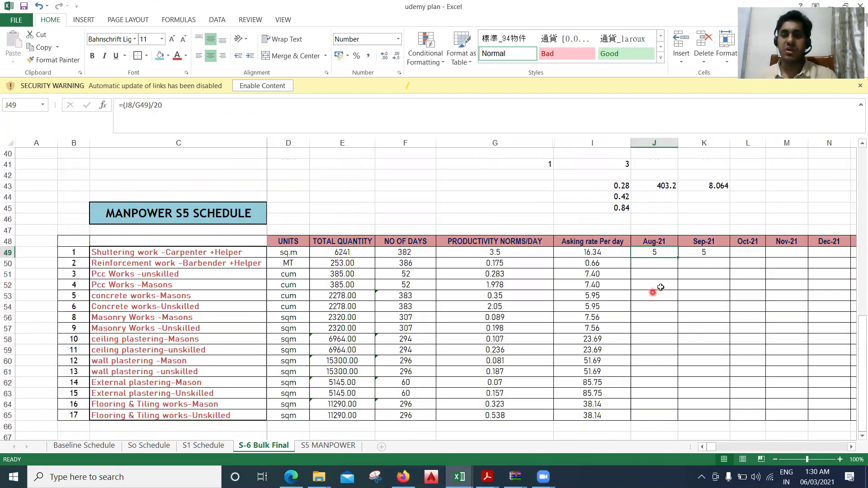
left_click(668, 263)
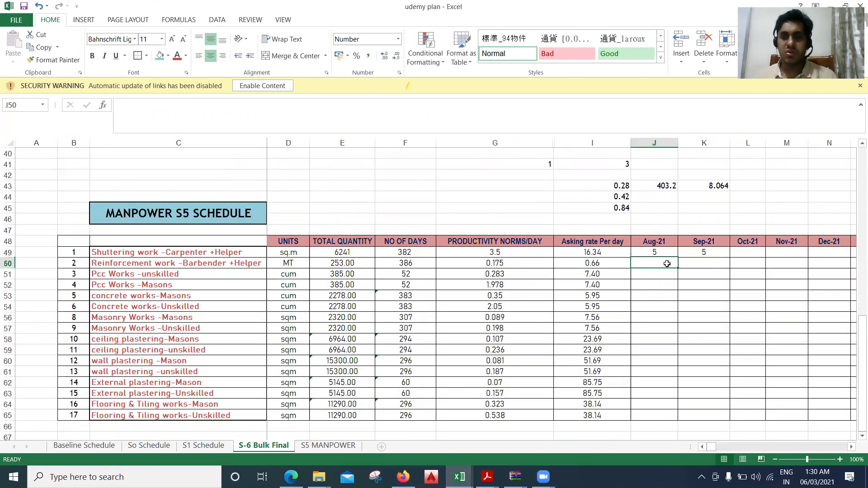
Clear the Sep-21 shuttering manpower cell K49 and start a new formula there referencing the Sep-21 Shuttering Work quantity in K8.
left_click(707, 252)
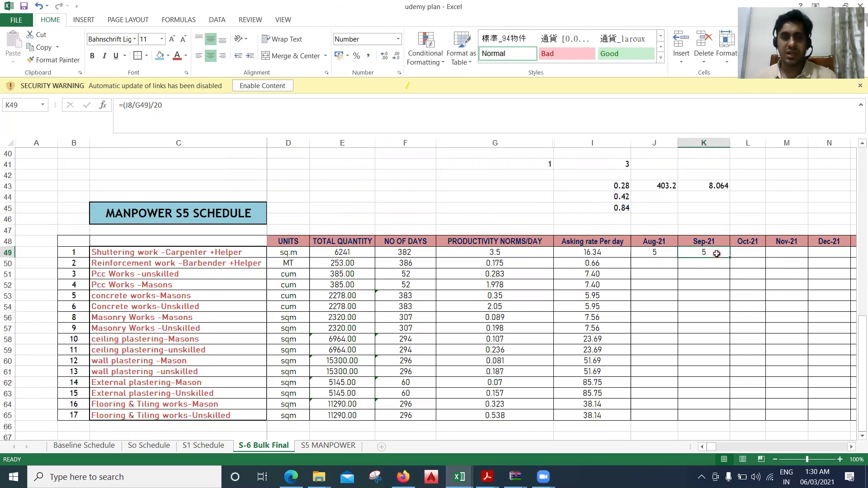
double_click(710, 252)
key("Escape")
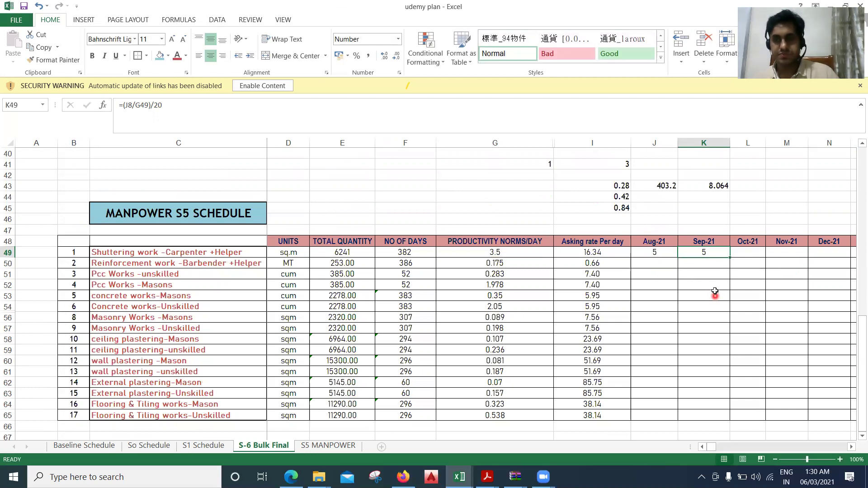
key("Delete")
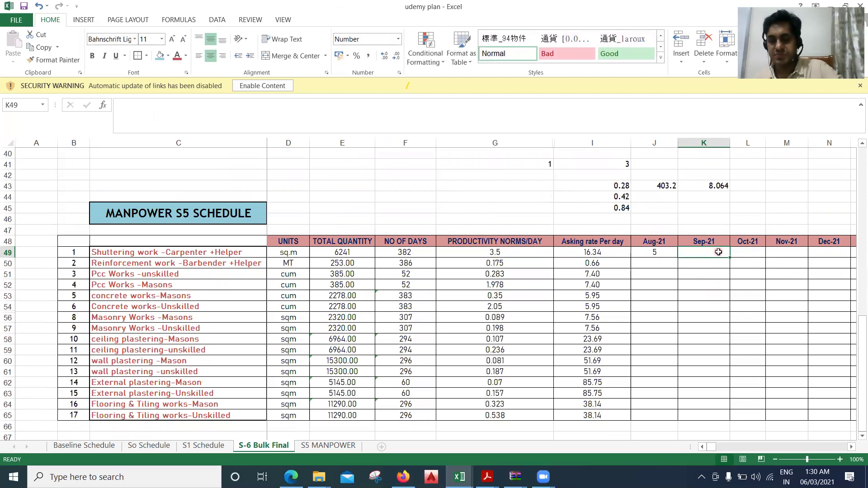
type("=")
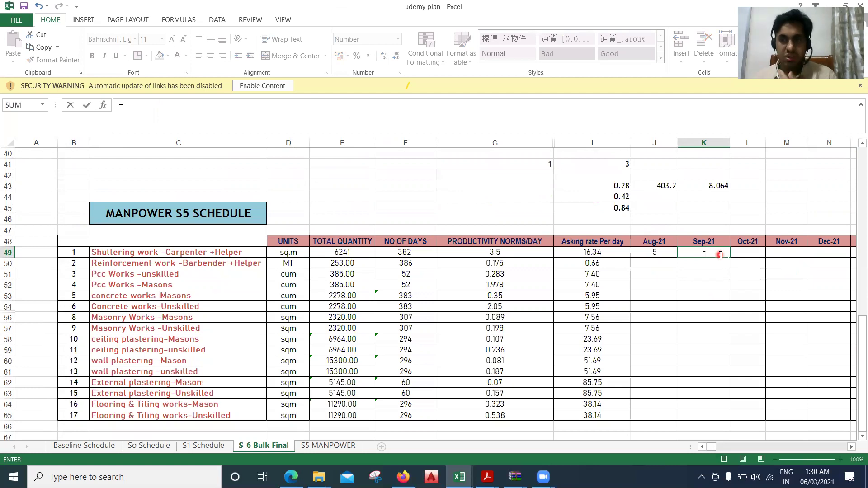
scroll(721, 259, "up", 13)
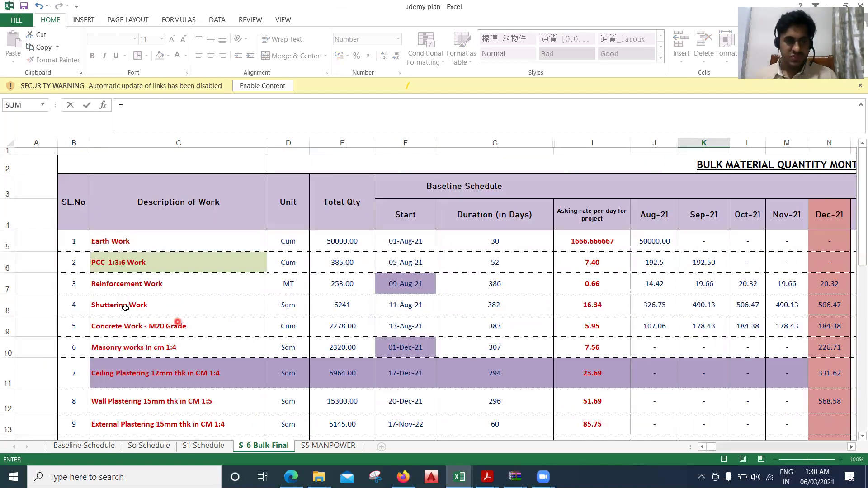
left_click(711, 306)
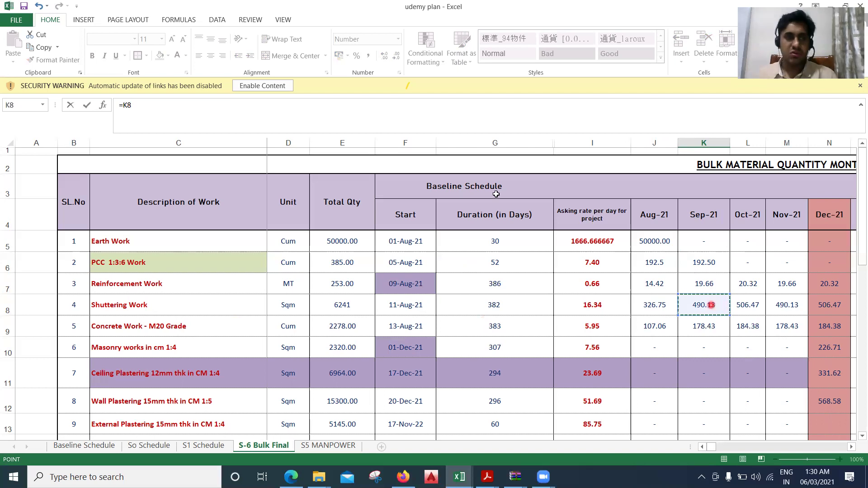
Complete the K49 formula as =(K8/G49), dividing the Sep-21 shuttering quantity by its productivity norm.
left_click(122, 108)
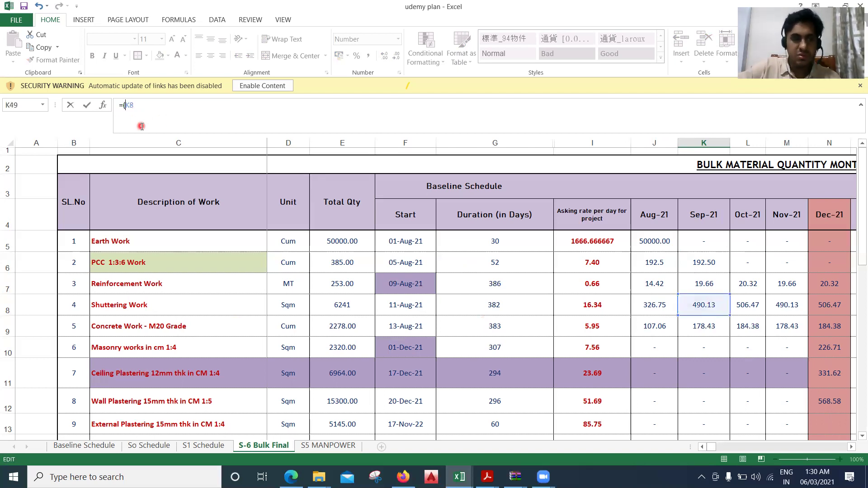
type("(")
left_click(161, 108)
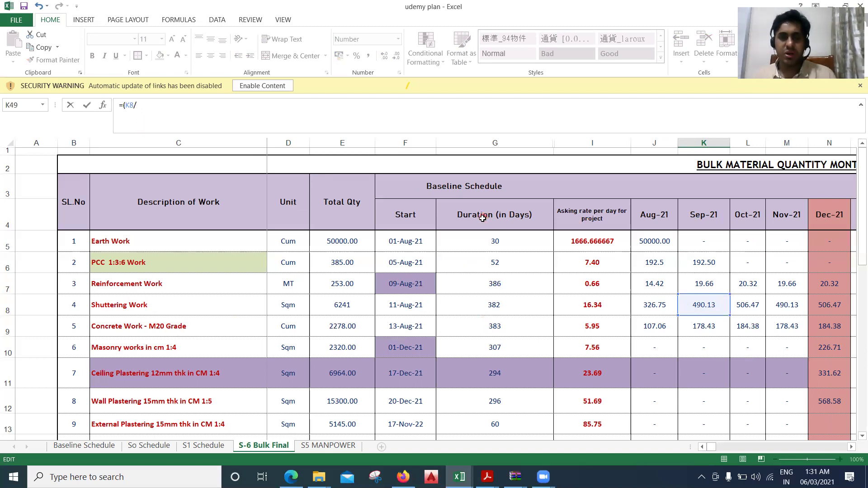
left_click_drag(863, 227, 856, 337)
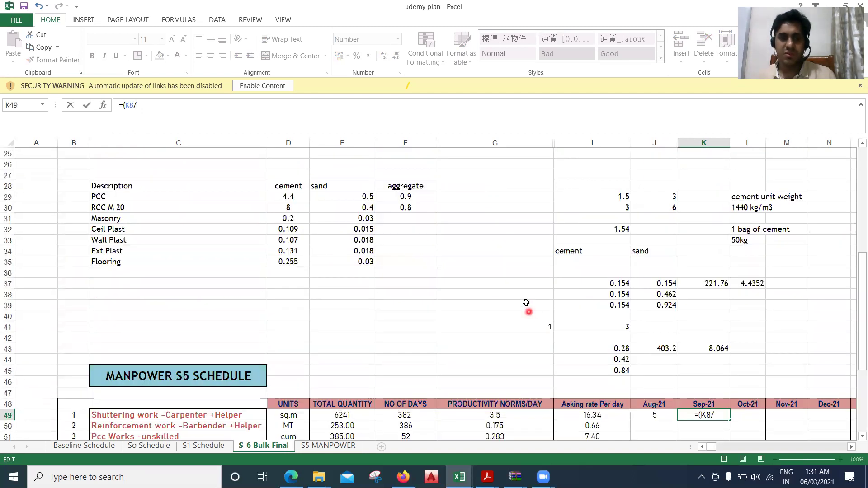
left_click_drag(856, 297, 856, 339)
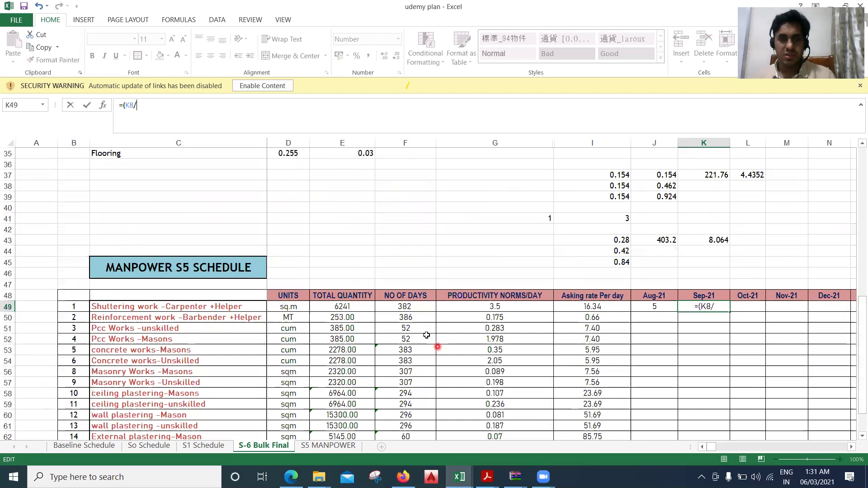
left_click(509, 304)
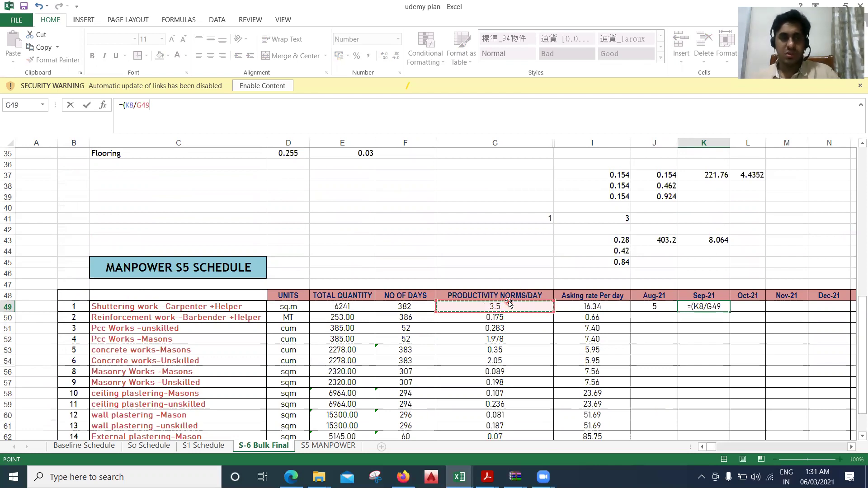
type(")")
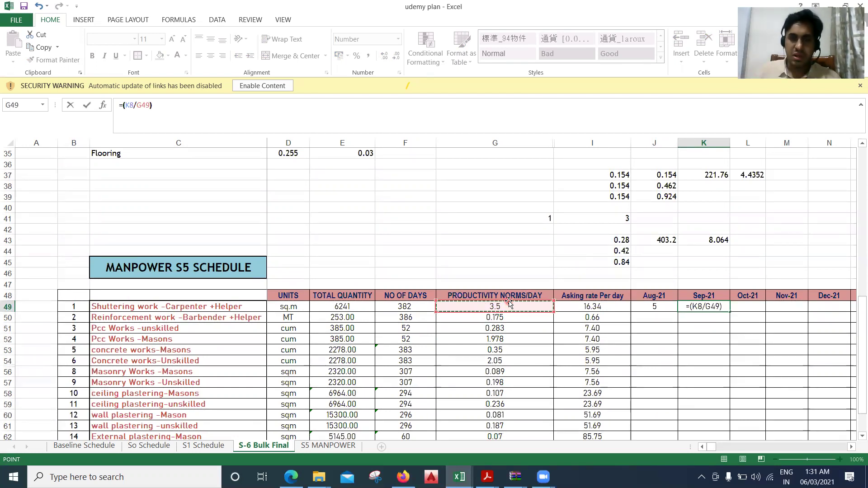
left_click_drag(856, 311, 856, 311)
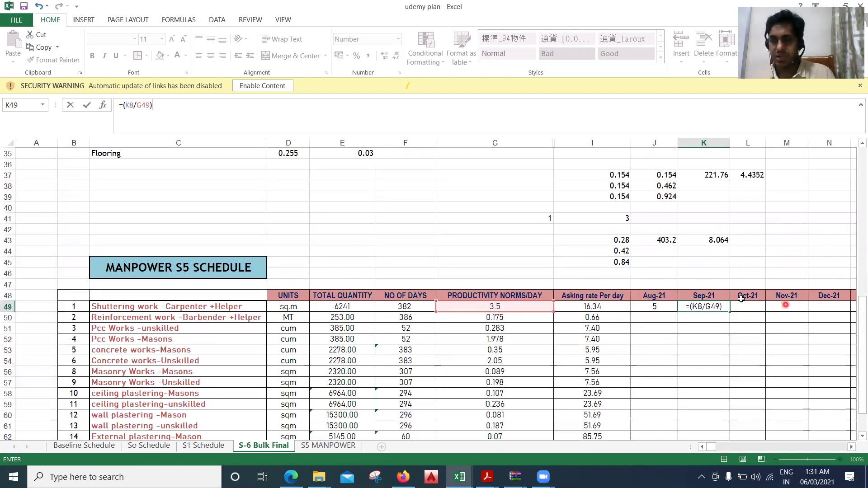
key("Return")
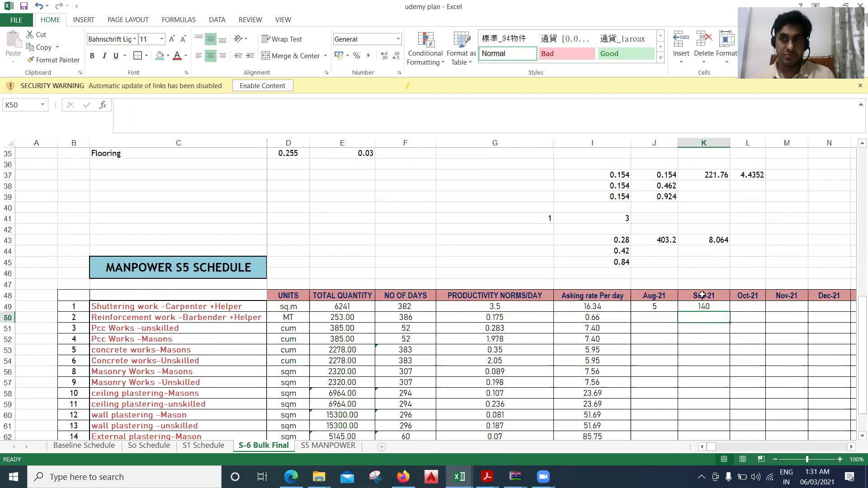
Reveal the hidden column H between columns G and I and review the Finish dates of the bulk quantity table.
left_click_drag(856, 295, 799, 213)
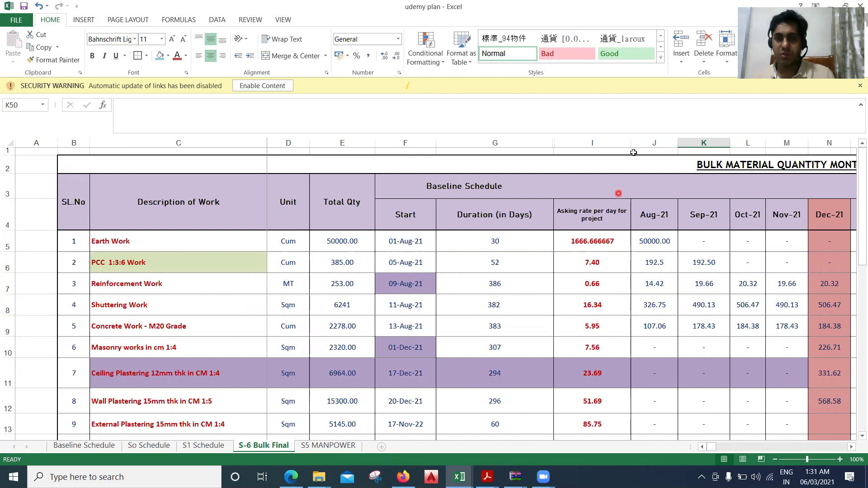
left_click(604, 143)
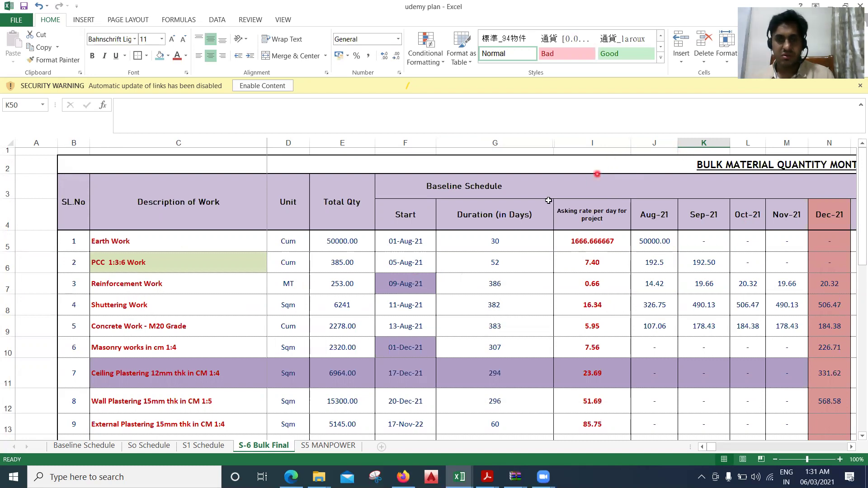
left_click(548, 143)
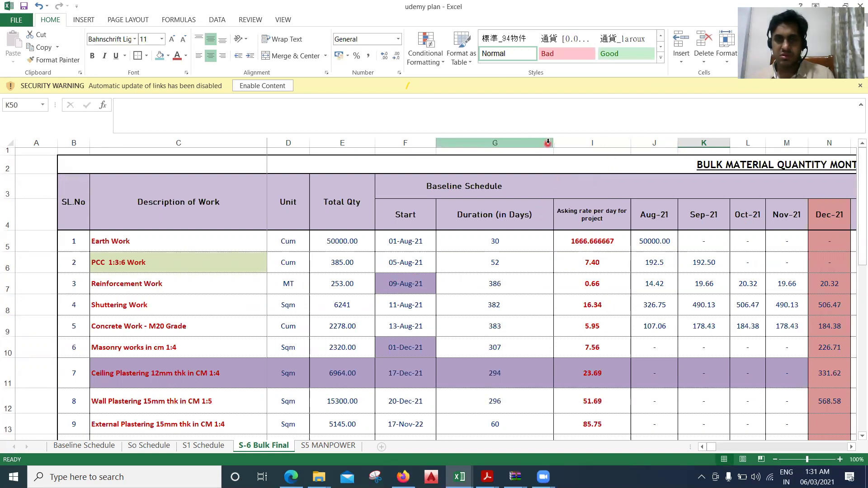
right_click(548, 143)
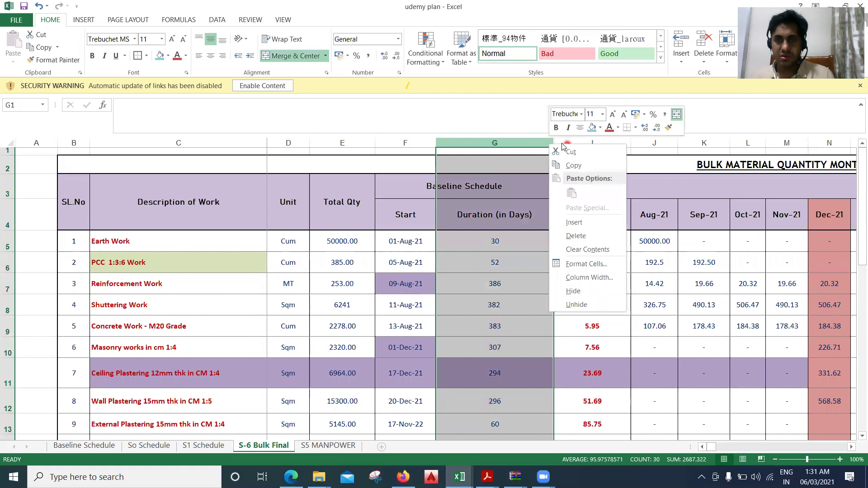
left_click_drag(549, 143, 618, 145)
left_click(585, 179)
scroll(606, 194, "down", 2)
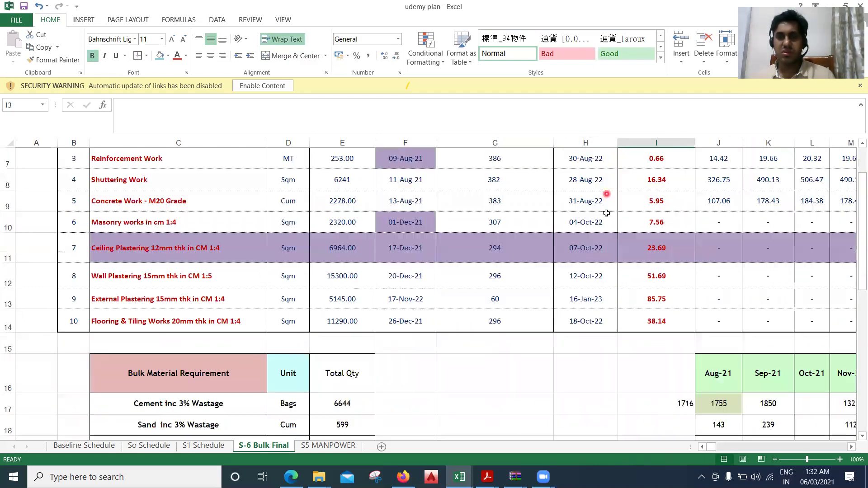
scroll(134, 253, "up", 1)
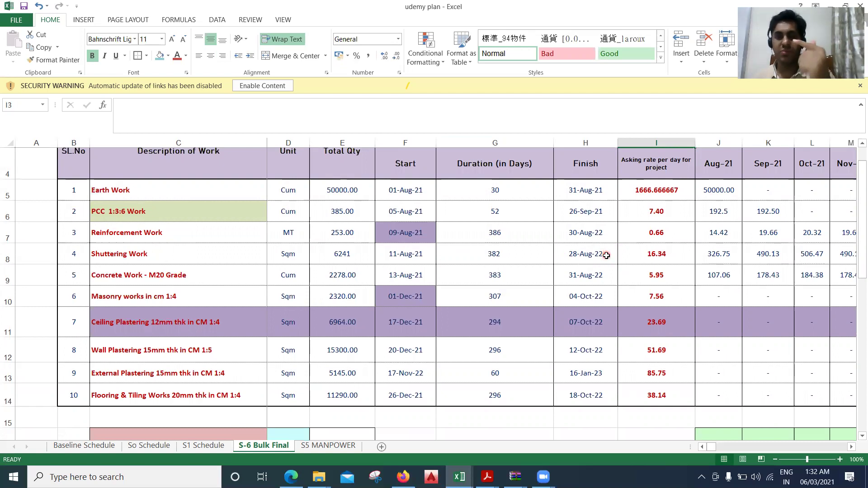
Append /30 to the Sep-21 shuttering manpower formula so that K49 holds =(K8/G49)/30.
scroll(608, 267, "down", 5)
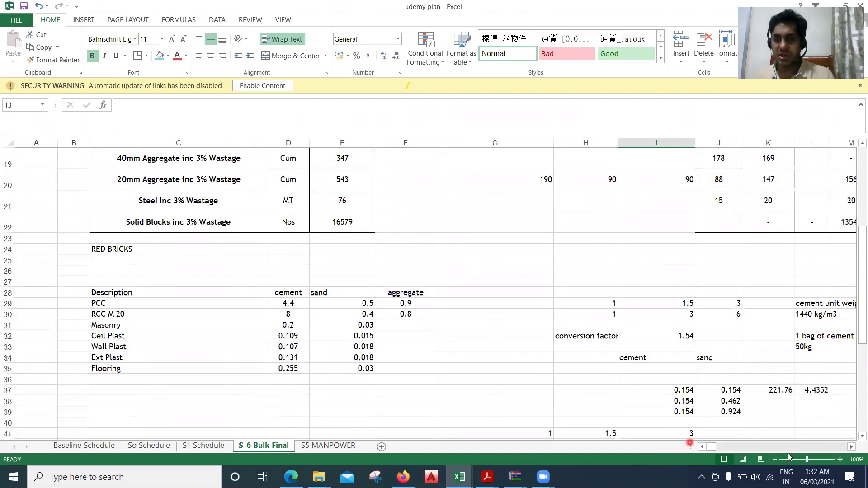
scroll(643, 375, "down", 4)
scroll(643, 375, "down", 2)
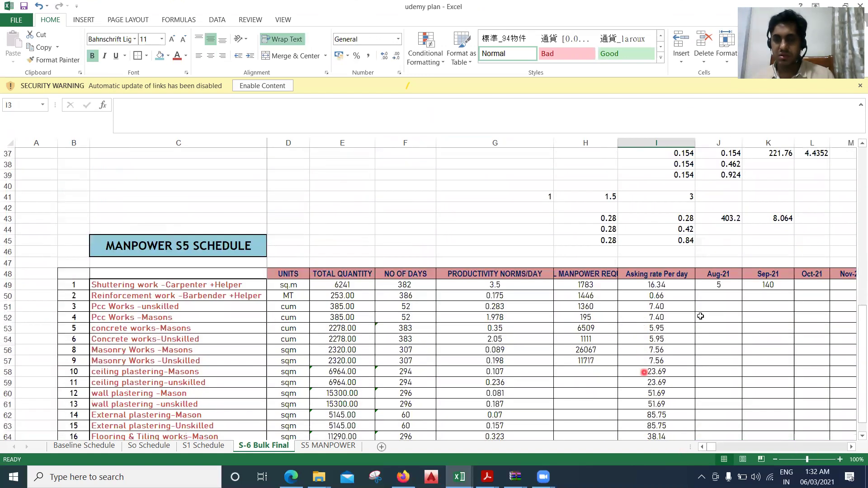
left_click(767, 285)
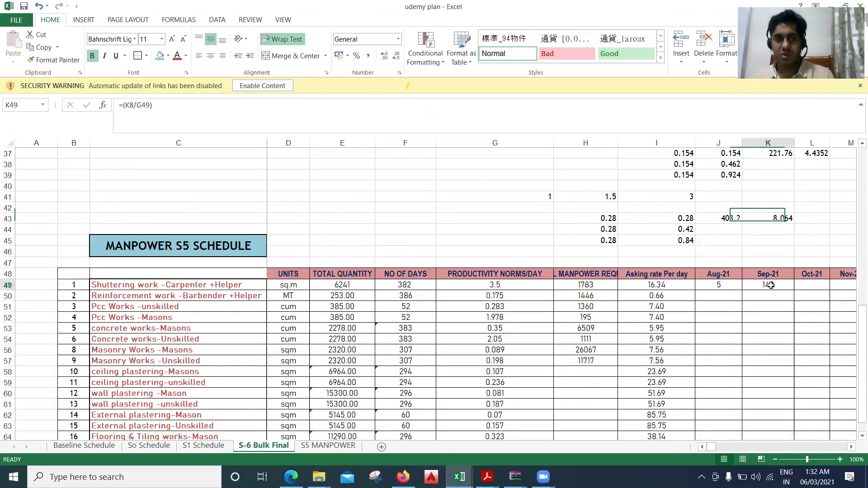
left_click(262, 109)
type("/30")
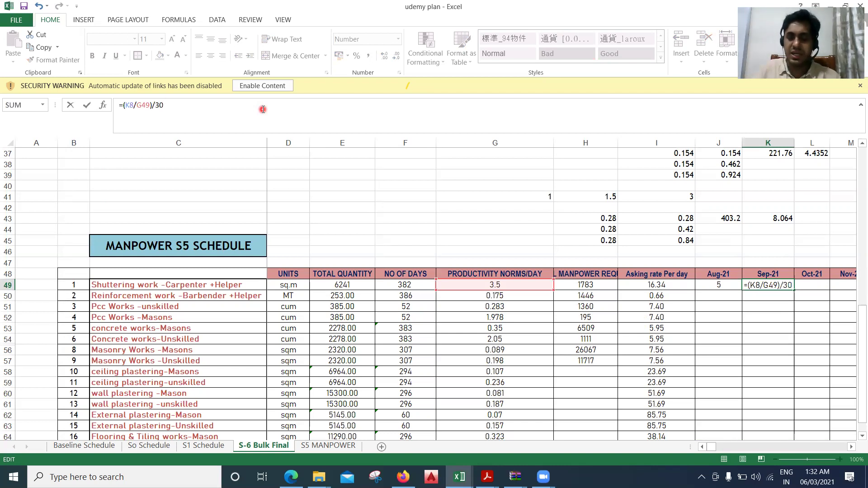
key("Return")
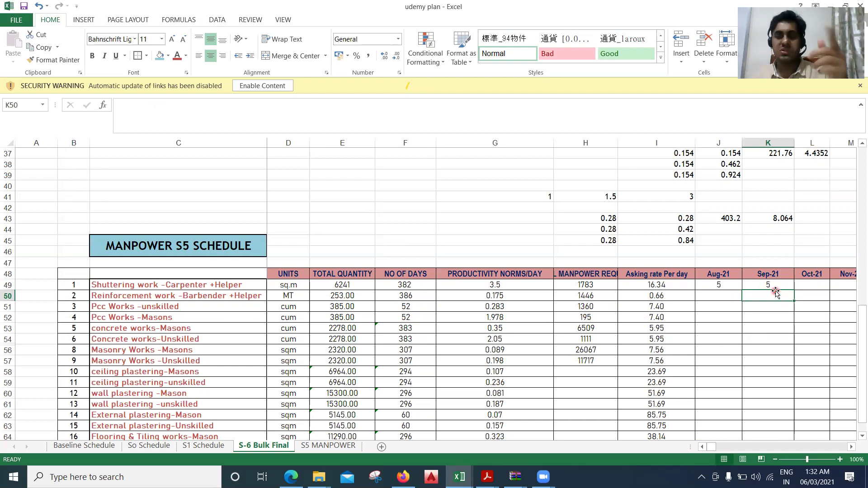
Examine the Oct-21 Shuttering Work quantity in cell L8 of the month-wise bulk material table for the L49 manpower calculation.
left_click(852, 448)
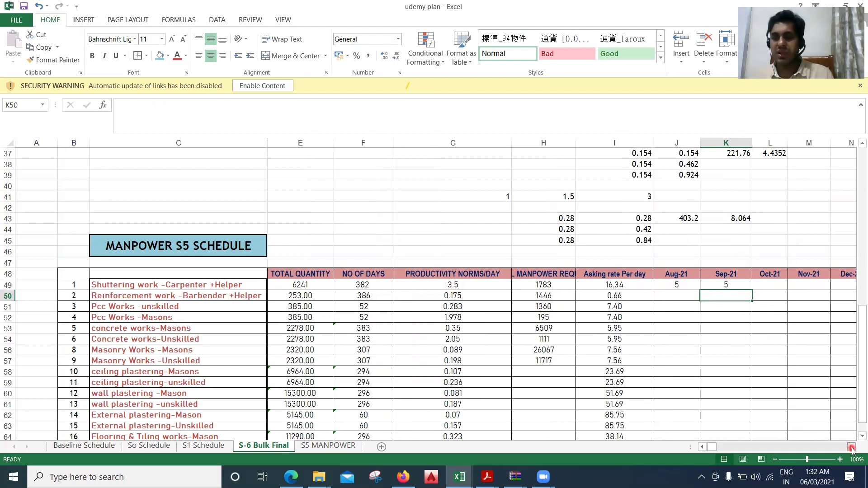
left_click(852, 448)
left_click(852, 449)
left_click(639, 284)
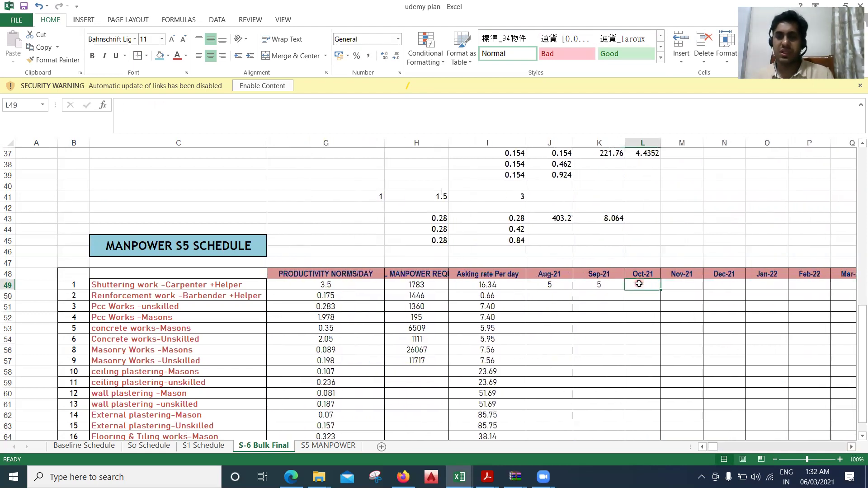
scroll(645, 286, "up", 12)
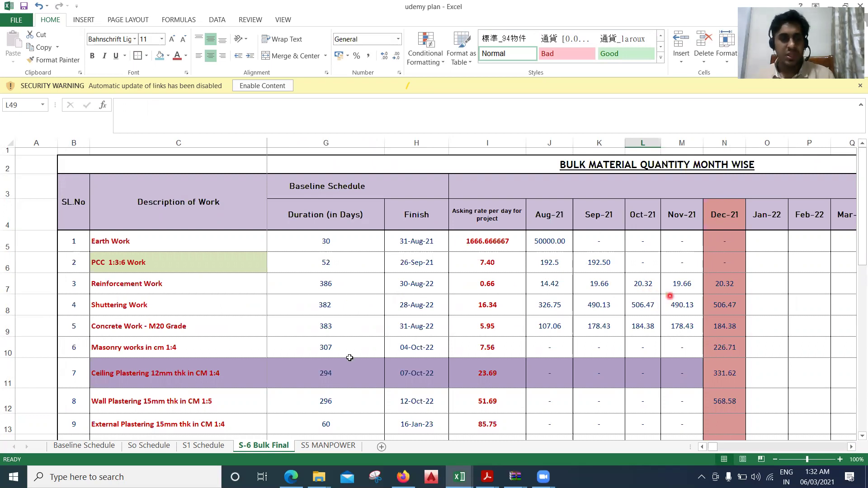
left_click(652, 328)
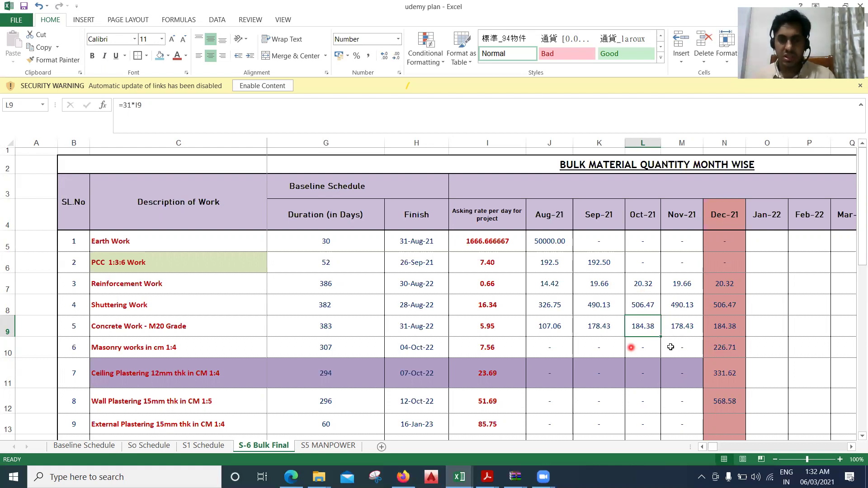
left_click(649, 307)
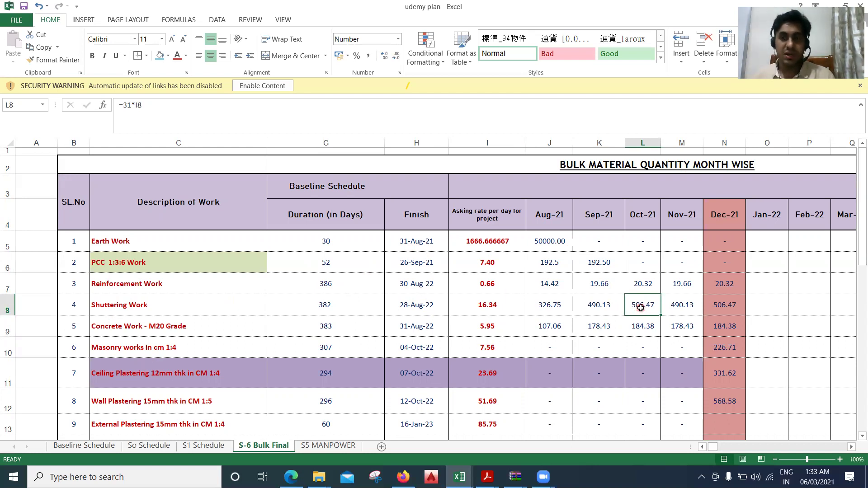
Check the number of days in October 2021 in the system calendar and return to the bulk quantity sheet.
left_click(818, 477)
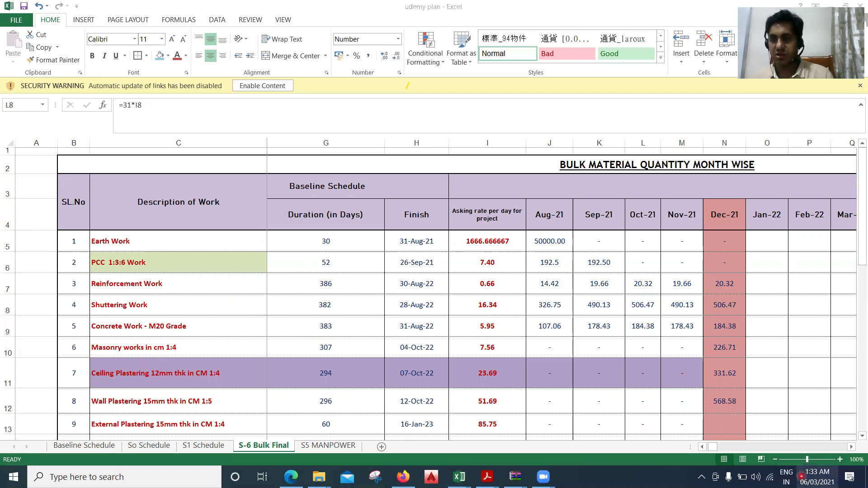
left_click(849, 128)
left_click(848, 128)
left_click(849, 129)
left_click(848, 129)
left_click(848, 129)
left_click(849, 129)
left_click(848, 129)
left_click(848, 129)
left_click(820, 128)
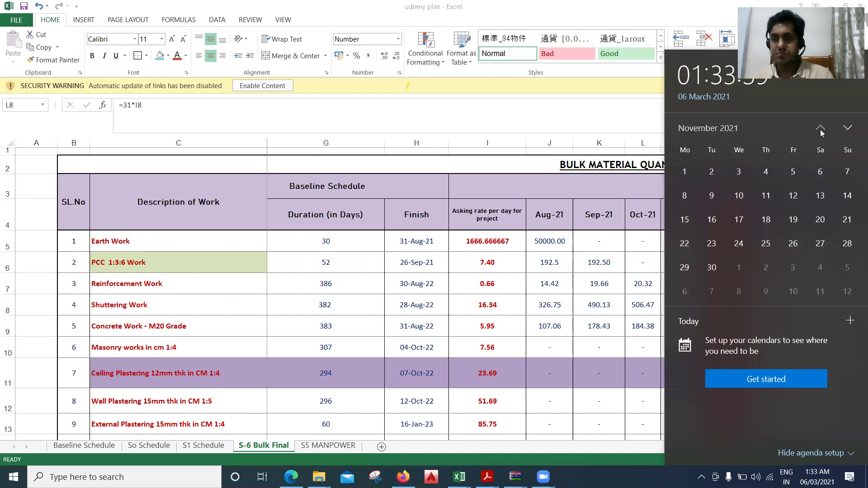
left_click(648, 107)
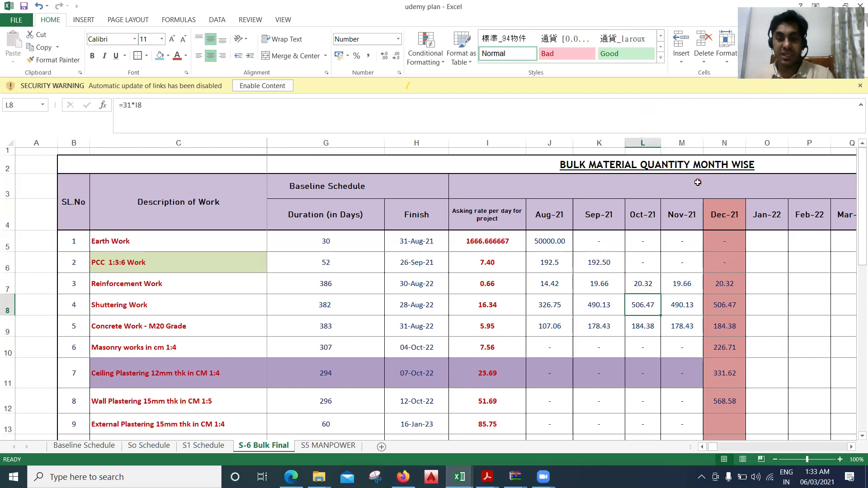
Enter 5 as the Oct-21 manpower for Shuttering work in cell L49 of the Manpower S5 Schedule.
scroll(694, 278, "down", 12)
left_click(647, 287)
type("5")
left_click(713, 297)
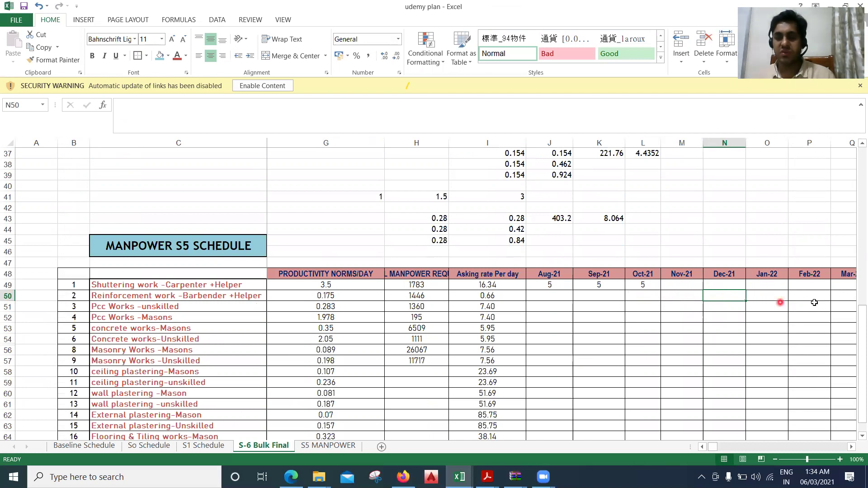
left_click(852, 447)
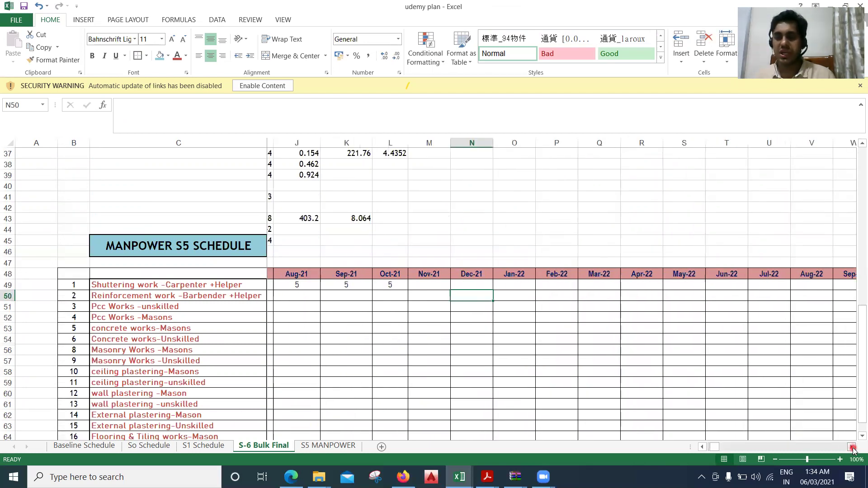
left_click(852, 448)
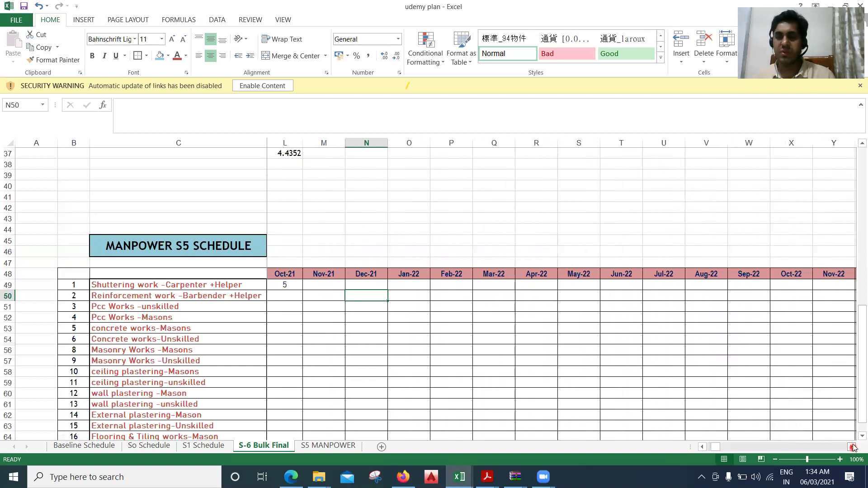
left_click(706, 448)
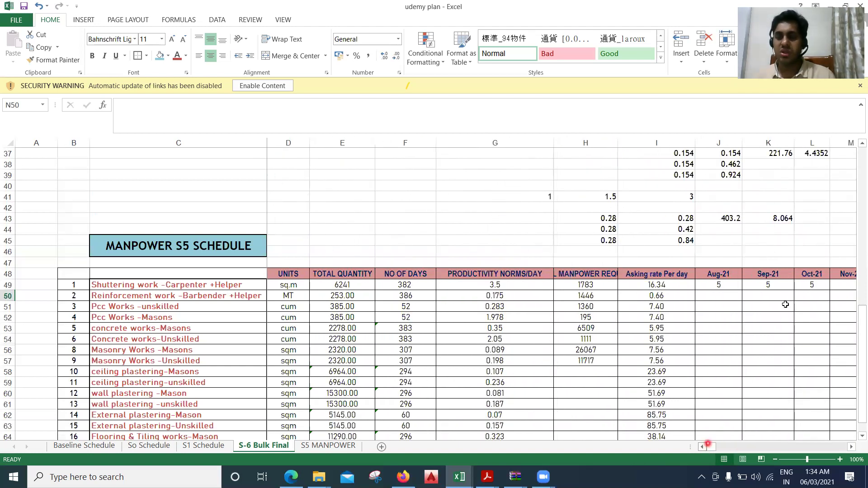